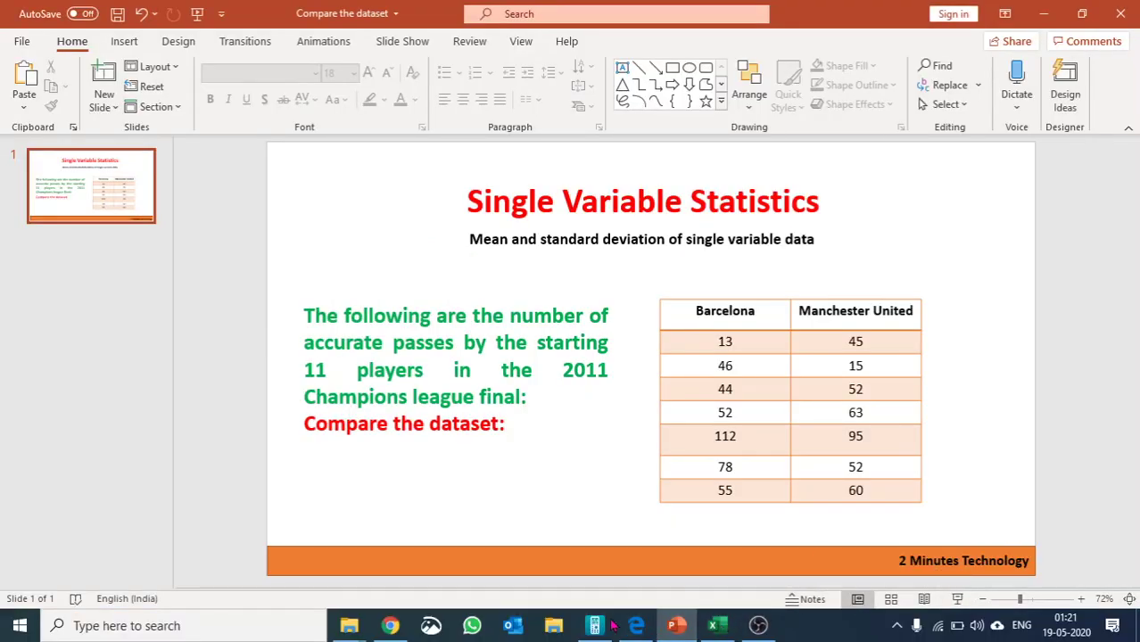
Bring the calculator emulator forward and open the Statistics list editor from the main menu.
{"action": "left_click", "coordinate": [596, 625]}
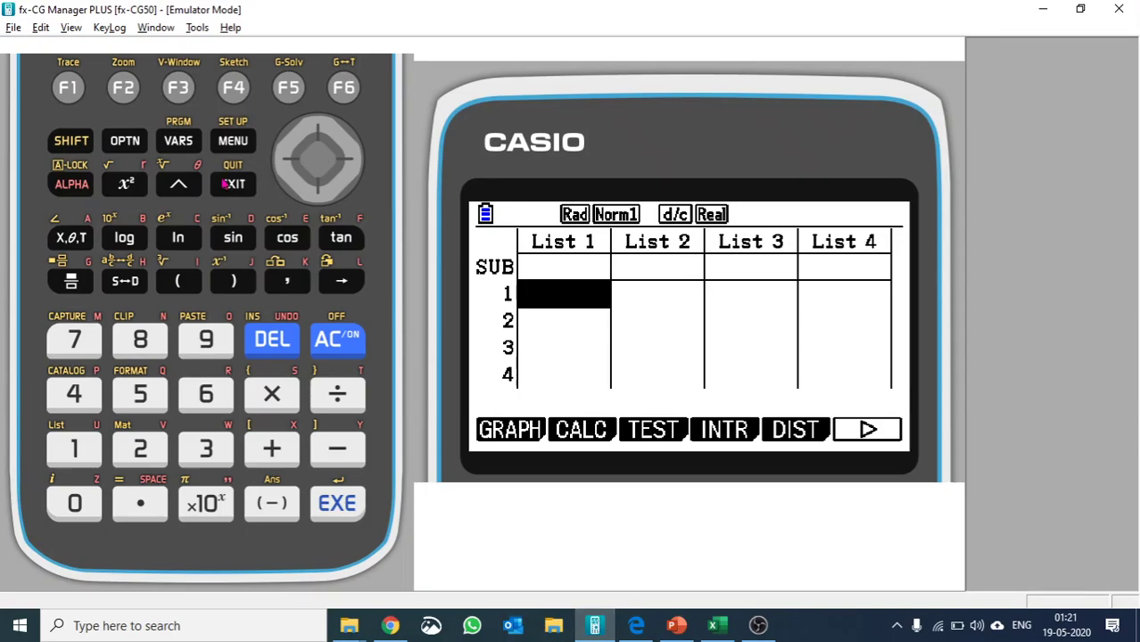
{"action": "left_click", "coordinate": [238, 137]}
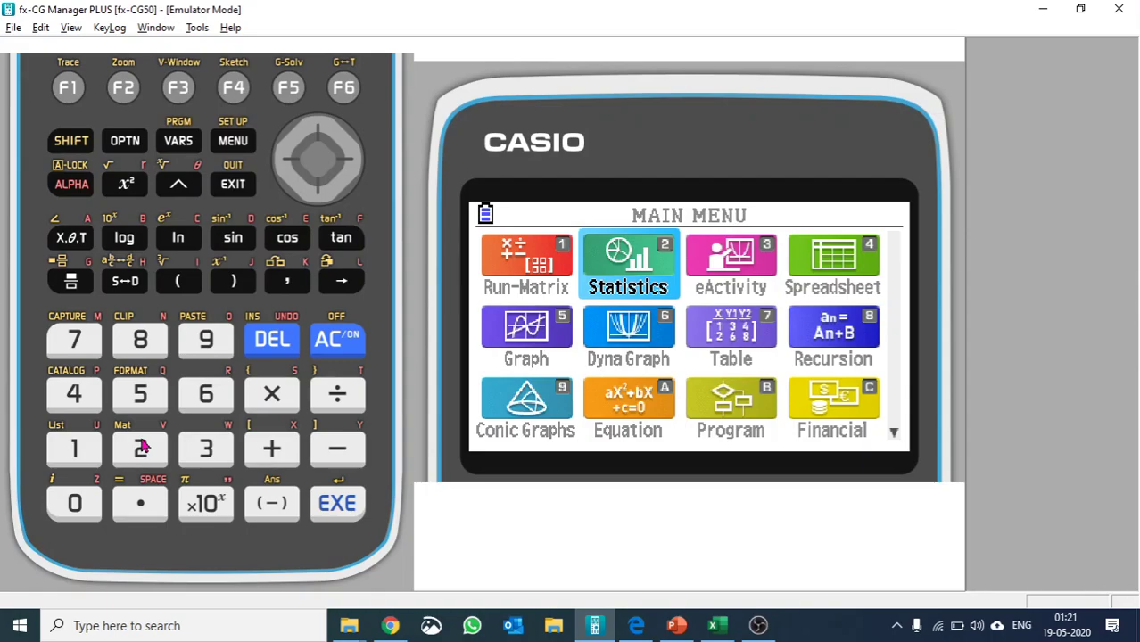
{"action": "left_click", "coordinate": [142, 447]}
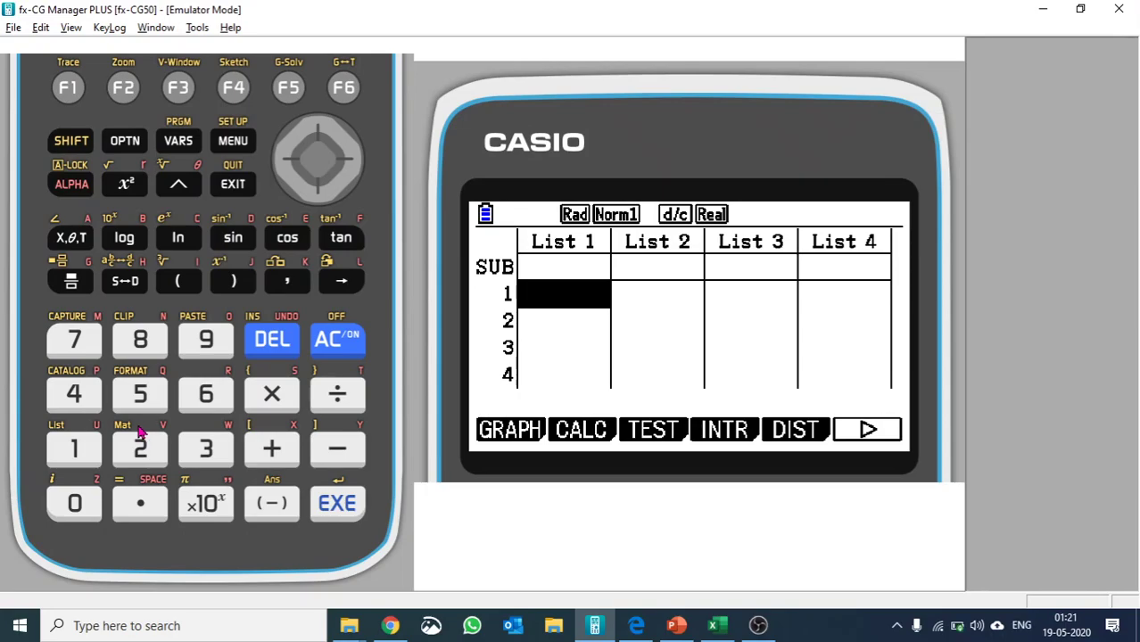
Enter the first Barcelona values 13, 46 and 44 into List 1.
{"action": "key", "text": "alt+Tab"}
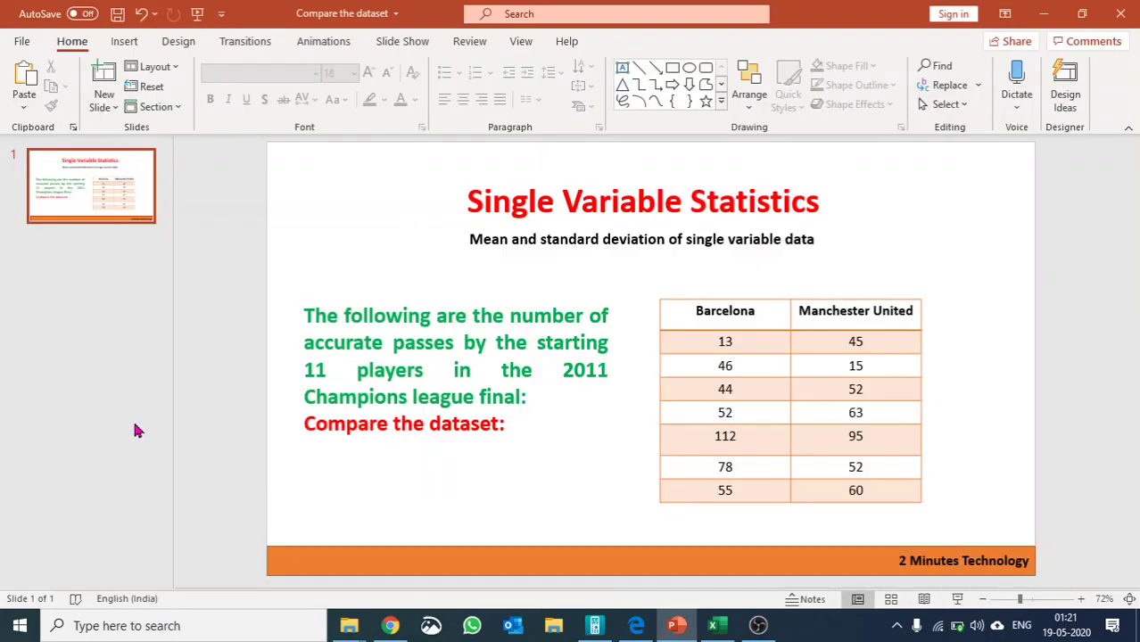
{"action": "key", "text": "alt+Tab"}
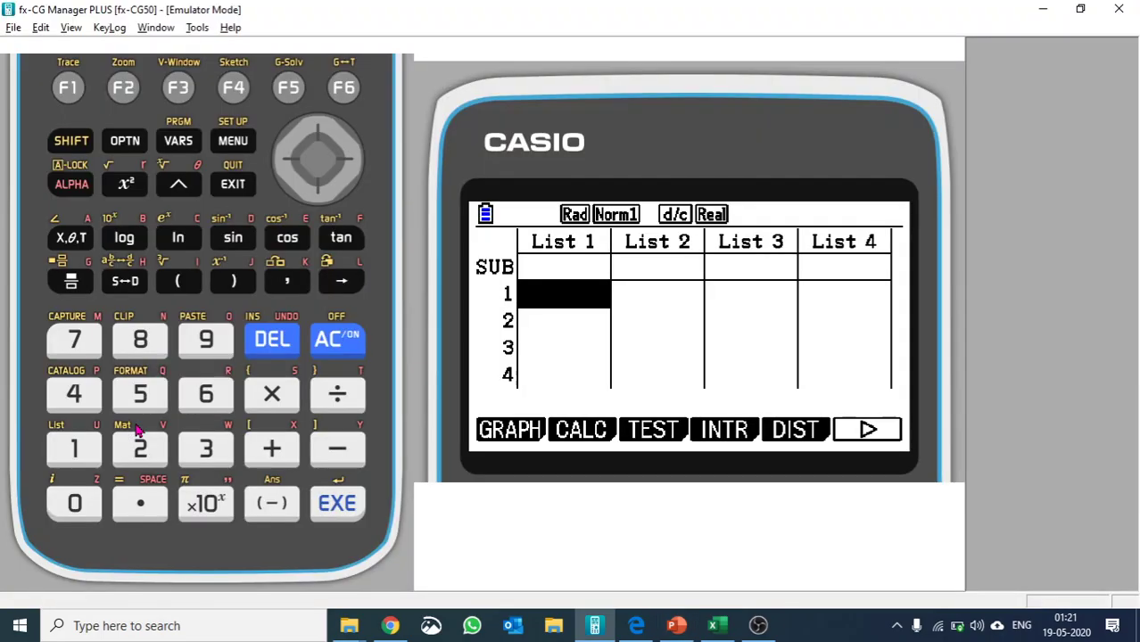
{"action": "type", "text": "13"}
{"action": "key", "text": "Return"}
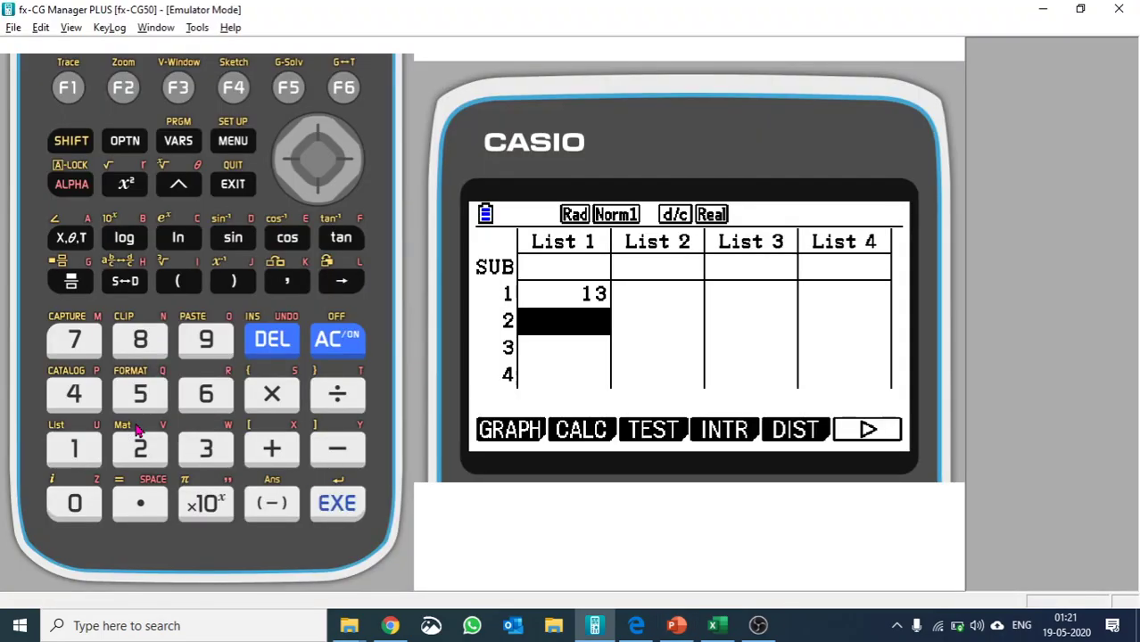
{"action": "type", "text": "46"}
{"action": "key", "text": "Return"}
{"action": "type", "text": "44"}
{"action": "key", "text": "Return"}
Finish List 1 with 52, 112, 78 and 55, ending at the top of List 2.
{"action": "key", "text": "alt+Tab"}
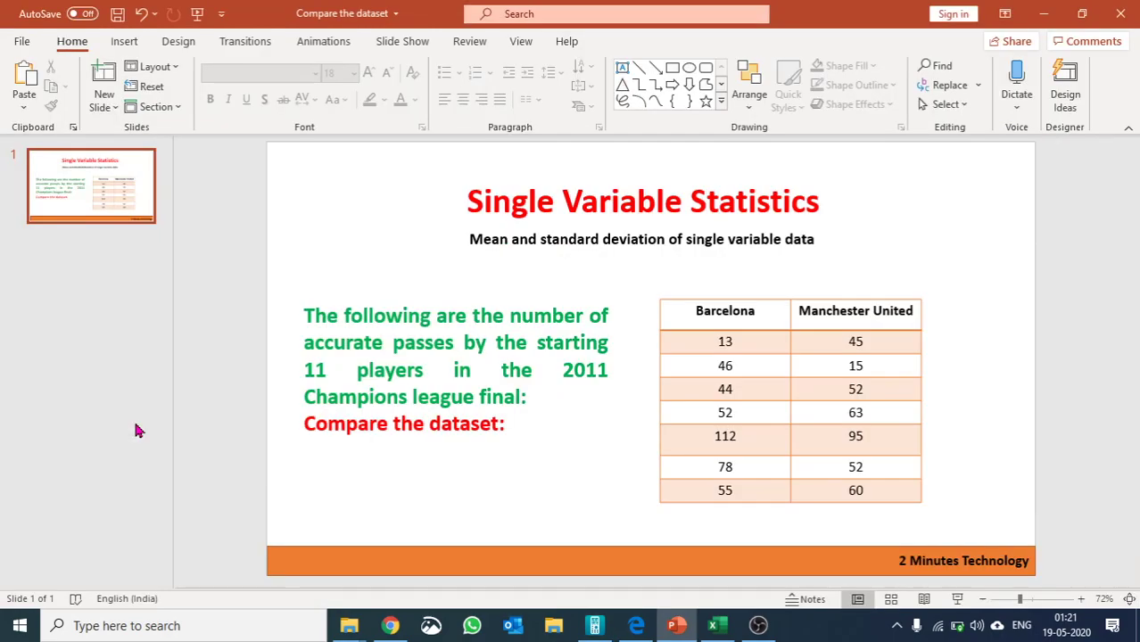
{"action": "key", "text": "alt+Tab"}
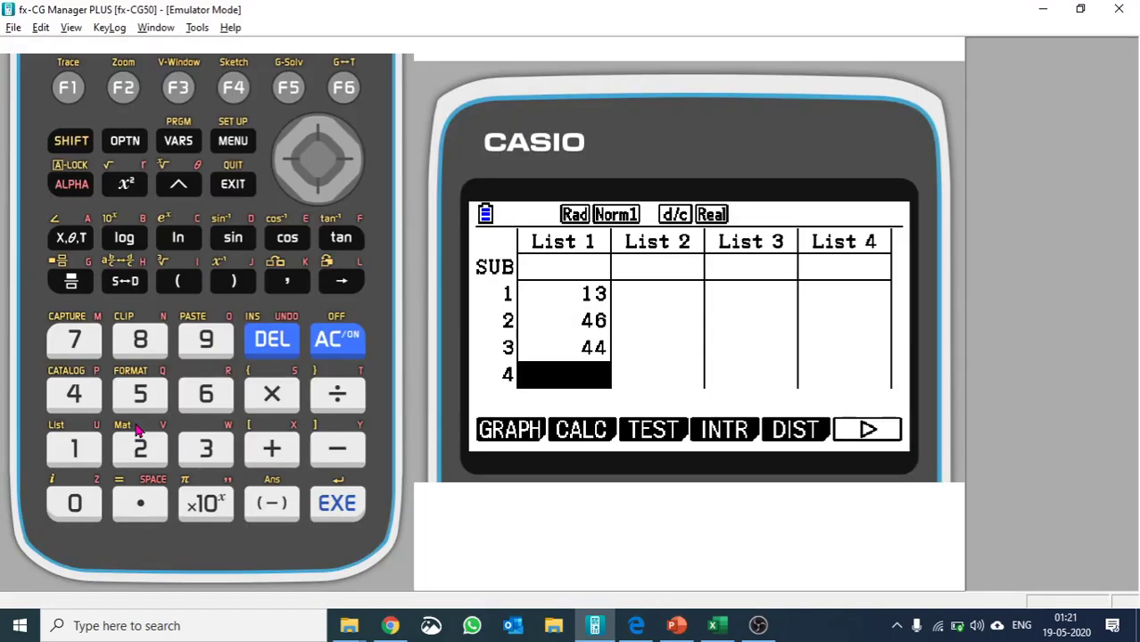
{"action": "type", "text": "52"}
{"action": "key", "text": "Return"}
{"action": "type", "text": "112"}
{"action": "key", "text": "Return"}
{"action": "key", "text": "alt+Tab"}
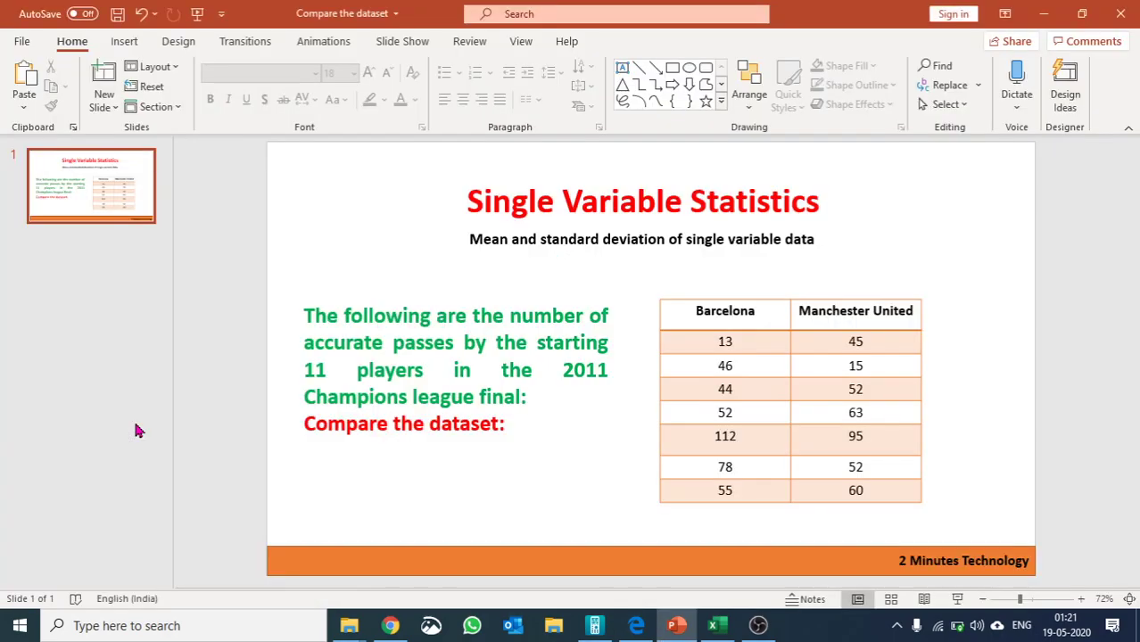
{"action": "key", "text": "alt+Tab"}
{"action": "type", "text": "78"}
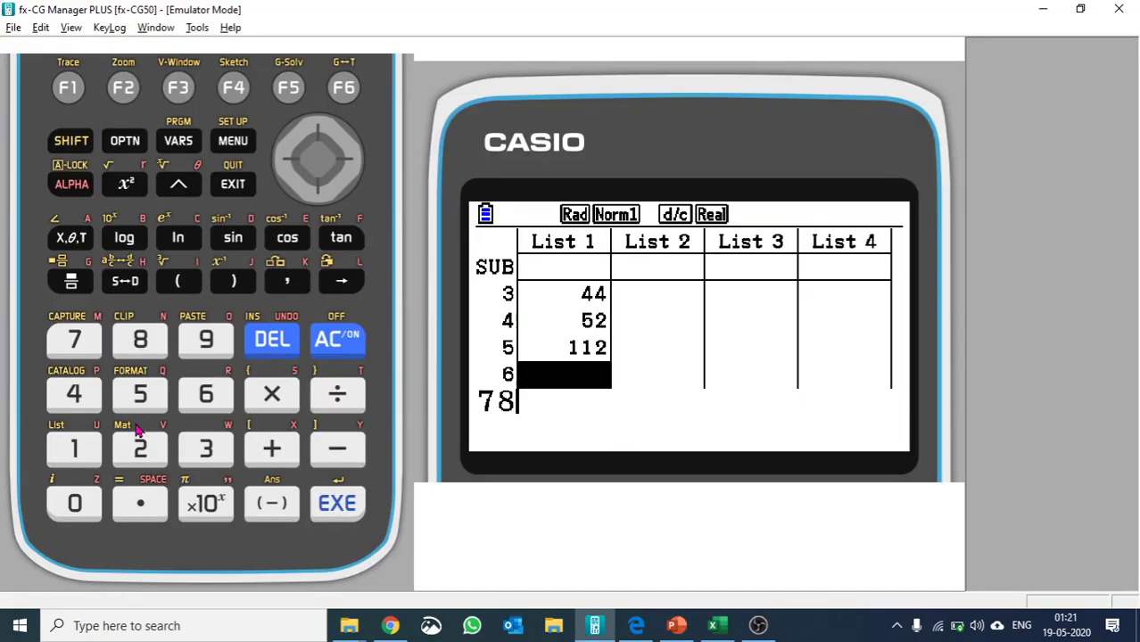
{"action": "key", "text": "Return"}
{"action": "type", "text": "55"}
{"action": "key", "text": "Return"}
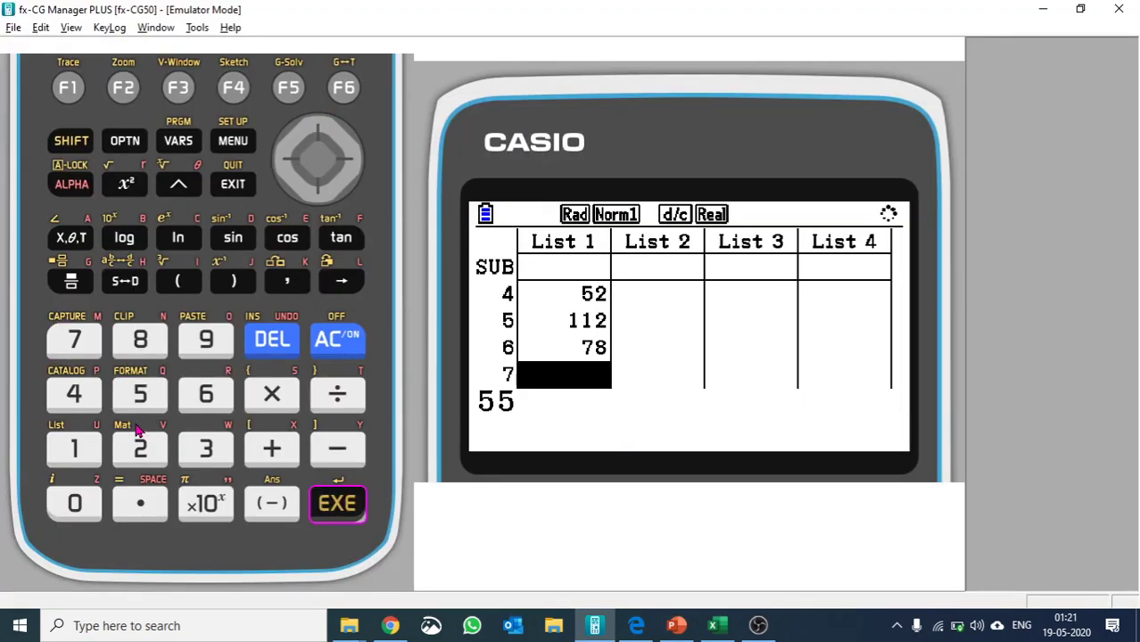
{"action": "key", "text": "Right"}
{"action": "key", "text": "Up"}
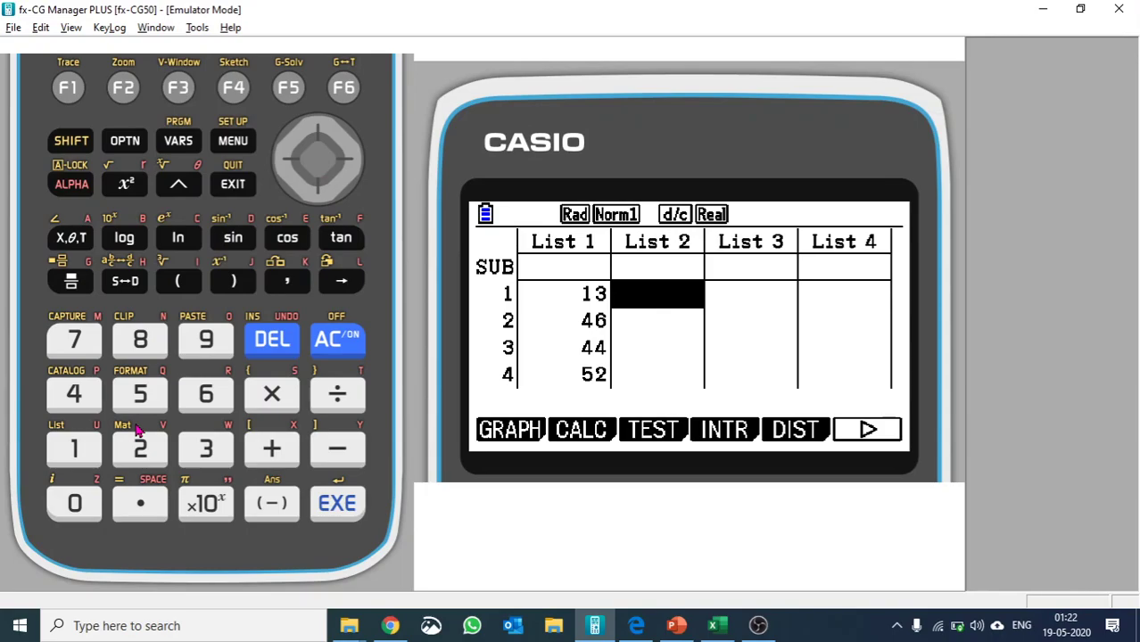
Enter the Manchester United values 45, 15, 52 and 63 into List 2.
{"action": "key", "text": "alt+Tab"}
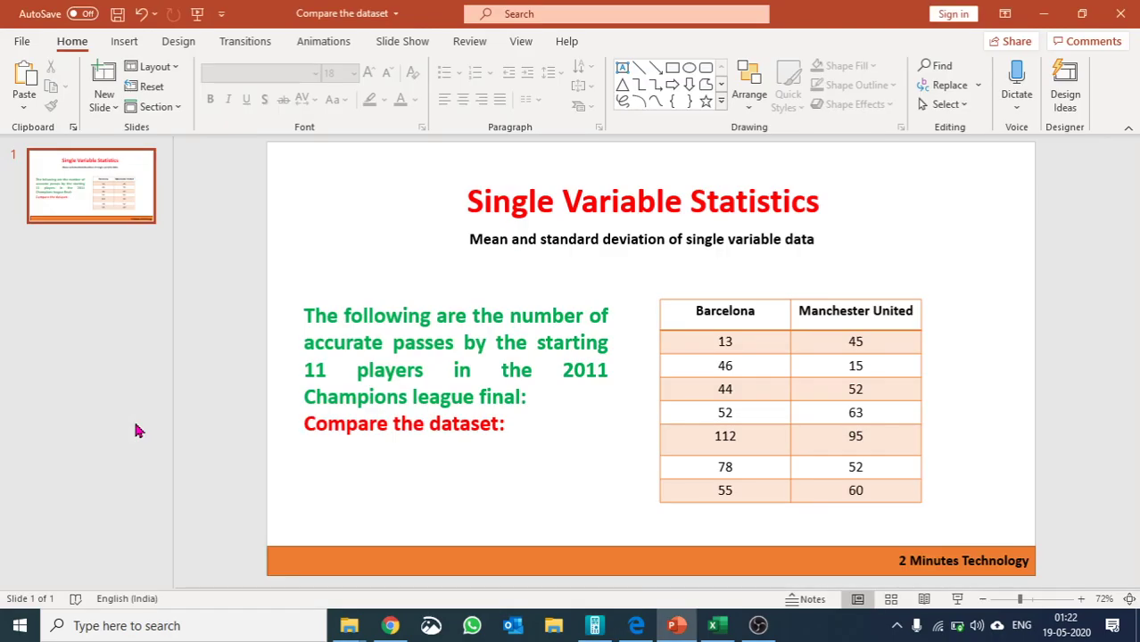
{"action": "key", "text": "alt+Tab"}
{"action": "type", "text": "45"}
{"action": "key", "text": "Return"}
{"action": "type", "text": "1"}
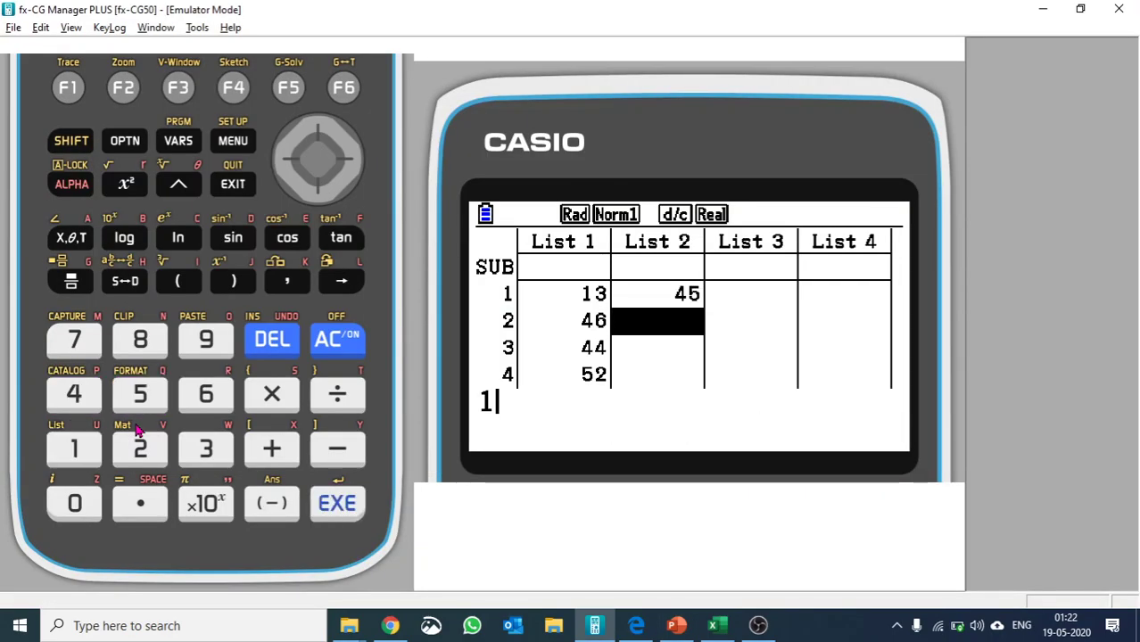
{"action": "type", "text": "5"}
{"action": "key", "text": "Return"}
{"action": "key", "text": "alt+Tab"}
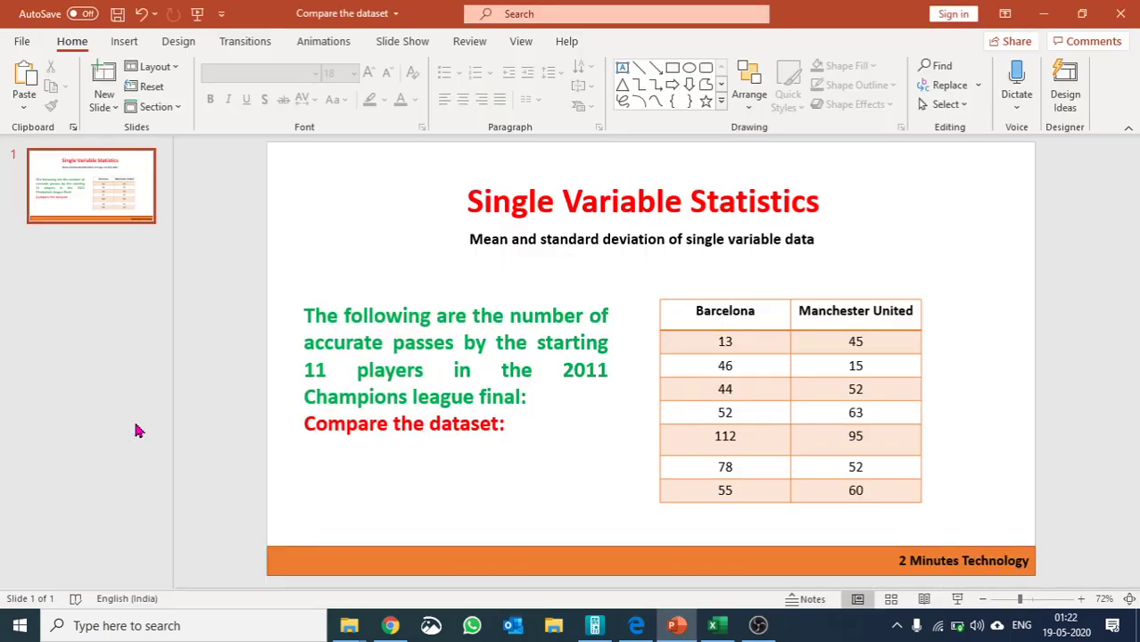
{"action": "key", "text": "alt+Tab"}
{"action": "type", "text": "52"}
{"action": "key", "text": "Return"}
{"action": "type", "text": "6"}
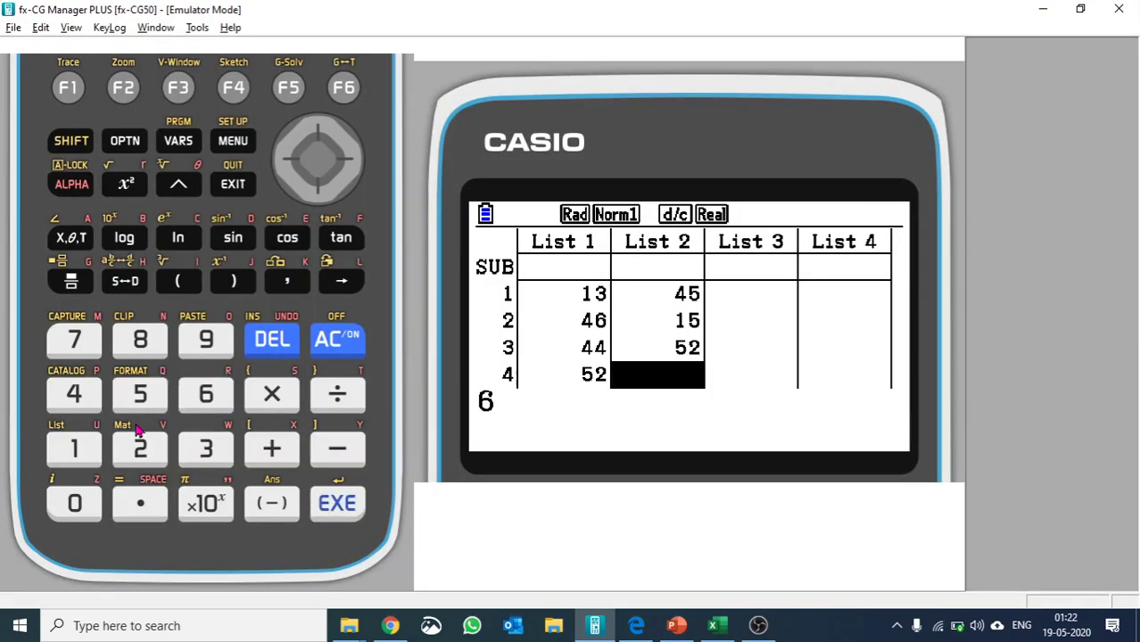
{"action": "type", "text": "3"}
{"action": "key", "text": "Return"}
Complete List 2 with 95, 52 and 60.
{"action": "key", "text": "alt+Tab"}
{"action": "key", "text": "alt+Tab"}
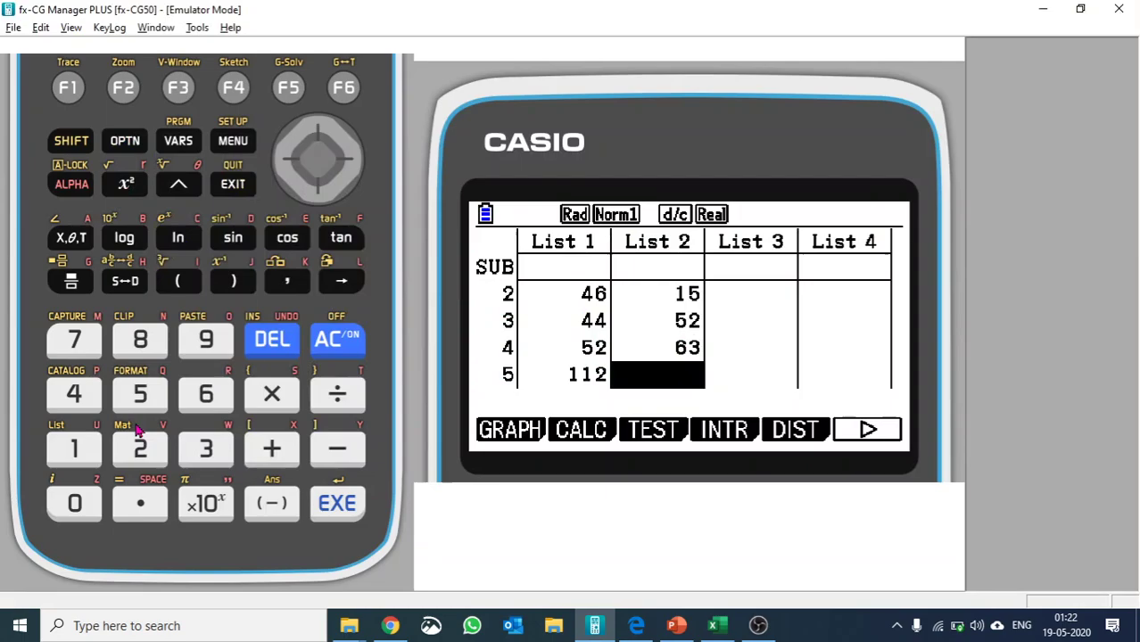
{"action": "type", "text": "9"}
{"action": "key", "text": "Return"}
{"action": "type", "text": "52"}
{"action": "key", "text": "Return"}
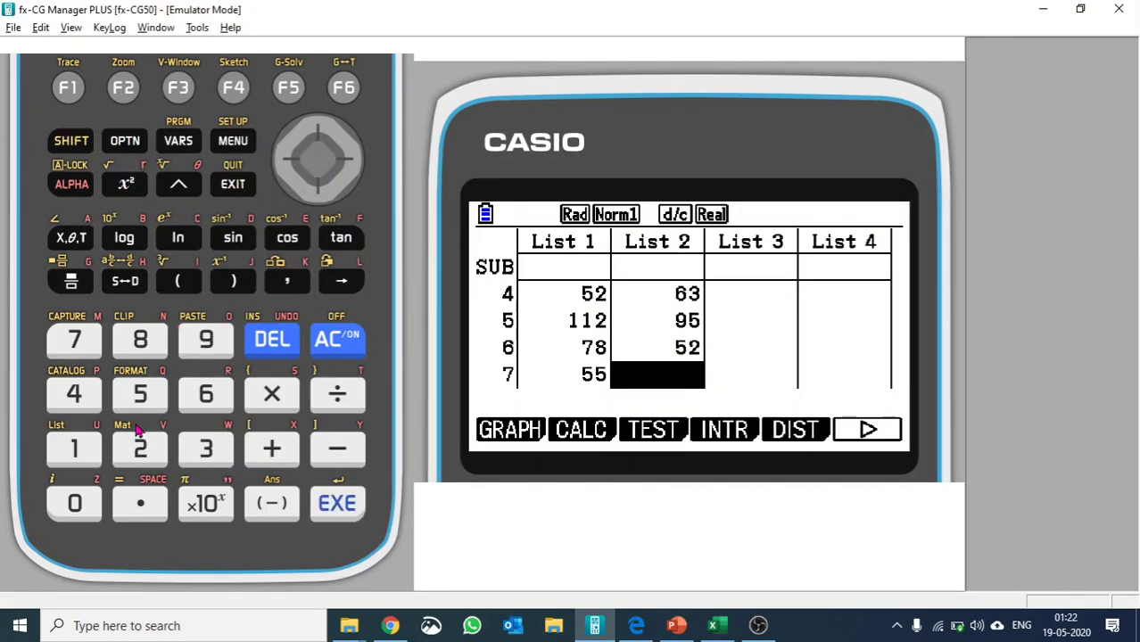
{"action": "key", "text": "alt+Tab"}
{"action": "key", "text": "alt+Tab"}
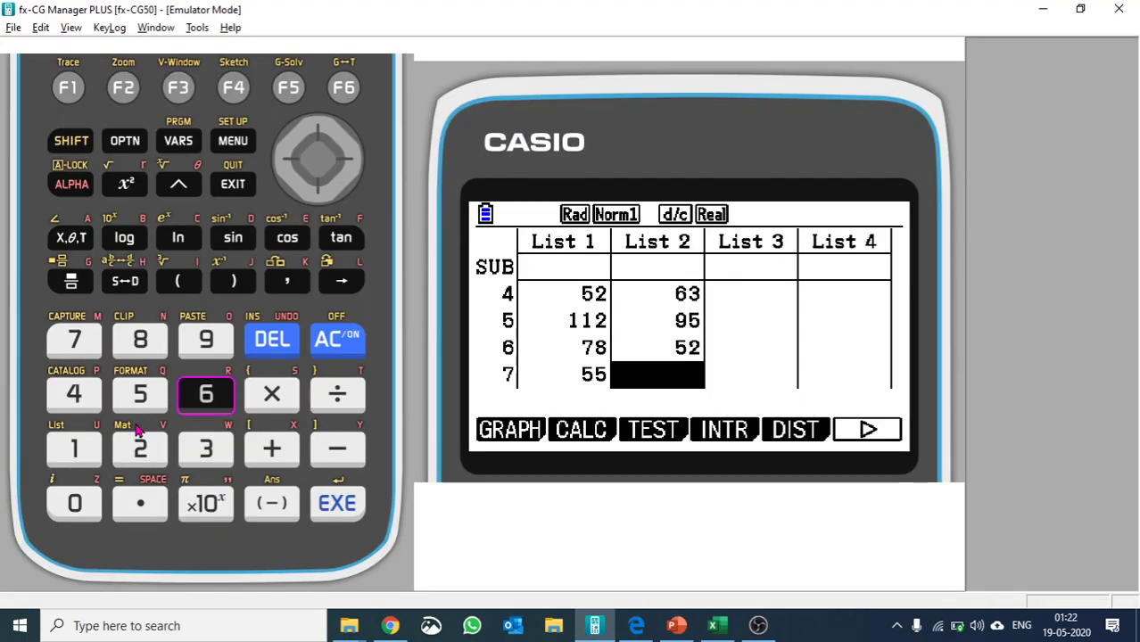
{"action": "type", "text": "60"}
{"action": "key", "text": "Return"}
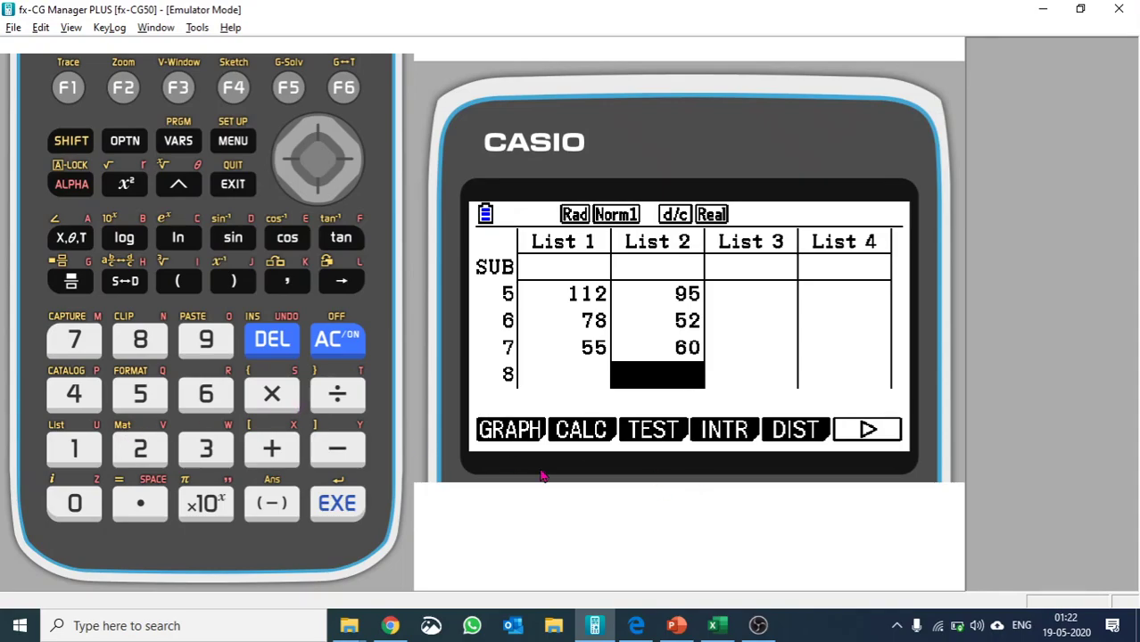
Review List 2 and run 2-variable statistics on List 1 and List 2.
{"action": "left_click", "coordinate": [317, 129]}
{"action": "left_click", "coordinate": [316, 129]}
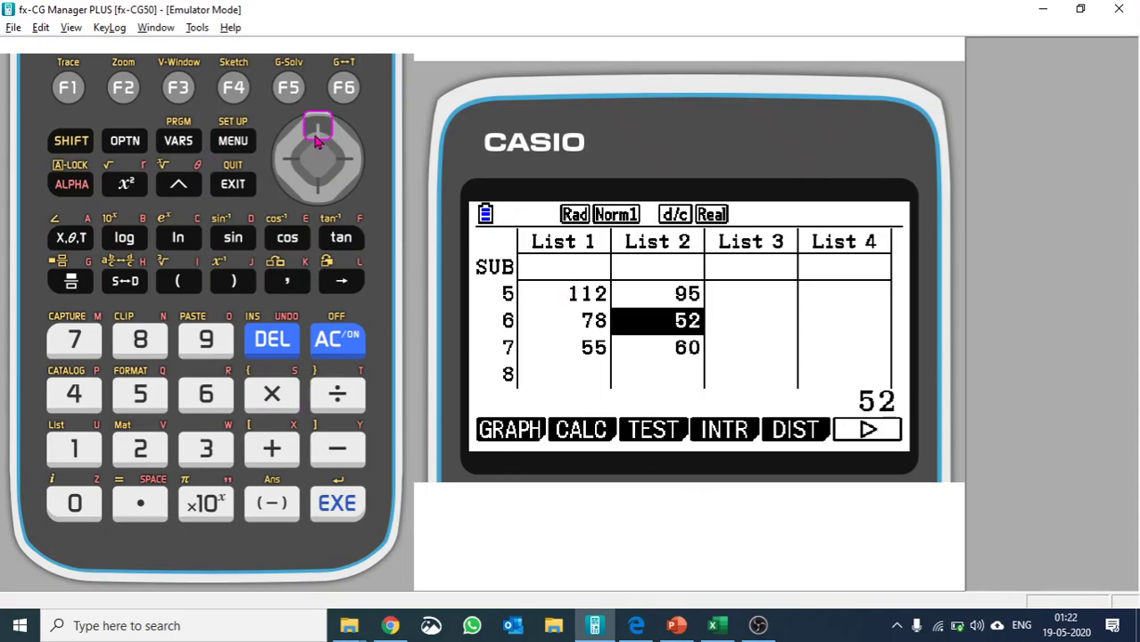
{"action": "left_click", "coordinate": [317, 130]}
{"action": "left_click", "coordinate": [316, 129]}
{"action": "left_click", "coordinate": [317, 130]}
{"action": "left_click", "coordinate": [316, 130]}
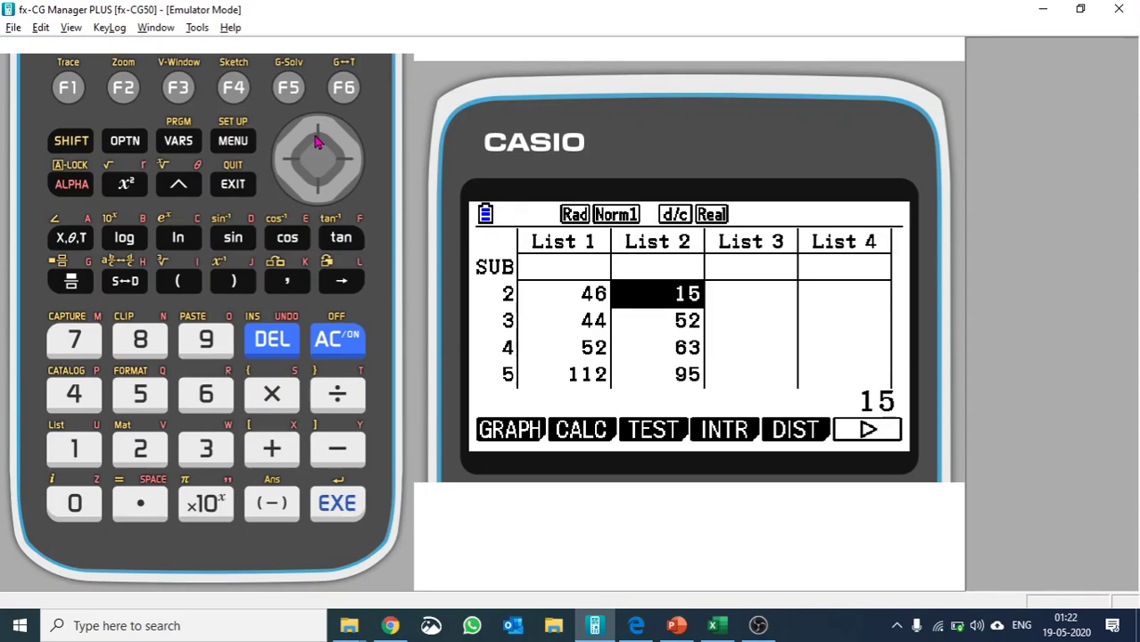
{"action": "left_click", "coordinate": [125, 92]}
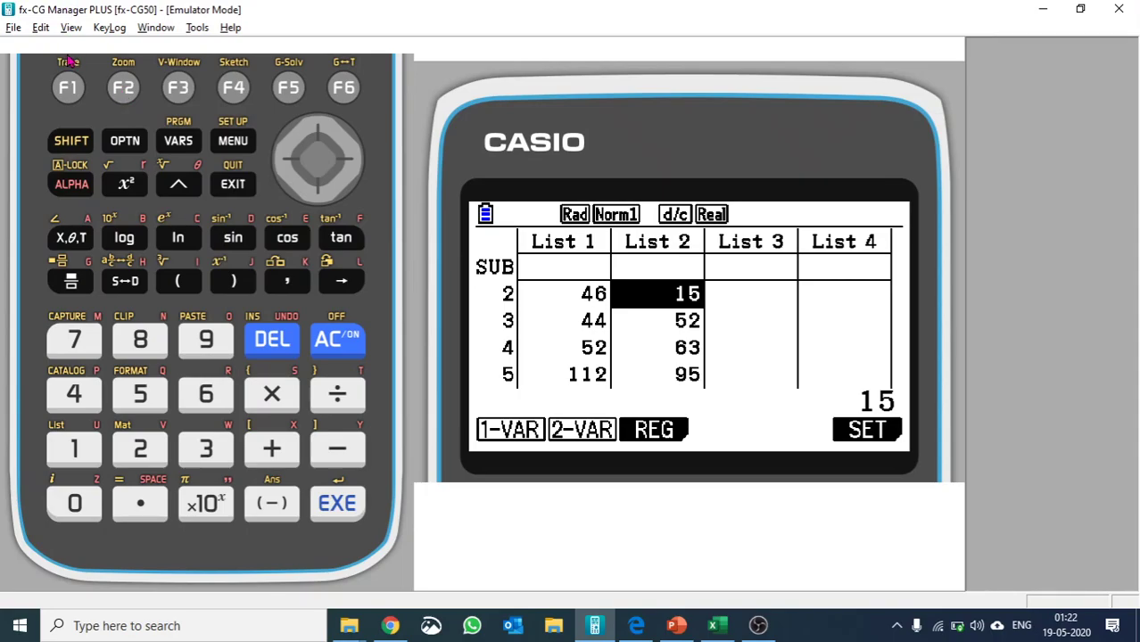
{"action": "left_click", "coordinate": [127, 88]}
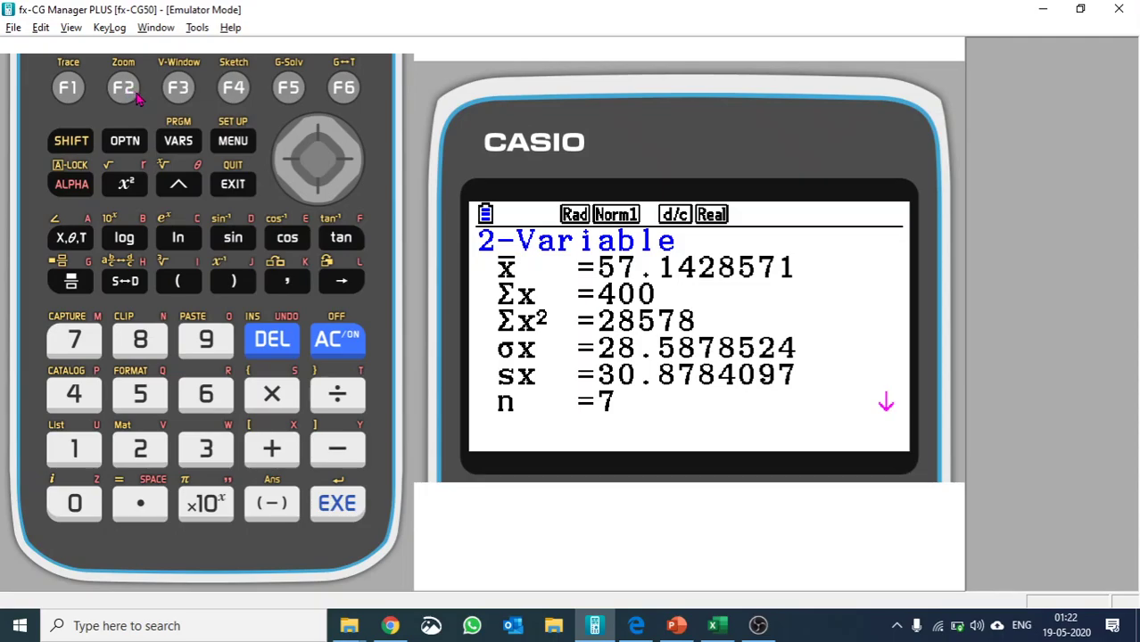
Scroll the results down to σy = 22.0574389 and sy = 23.824757, then return to the lists.
{"action": "left_click", "coordinate": [318, 190]}
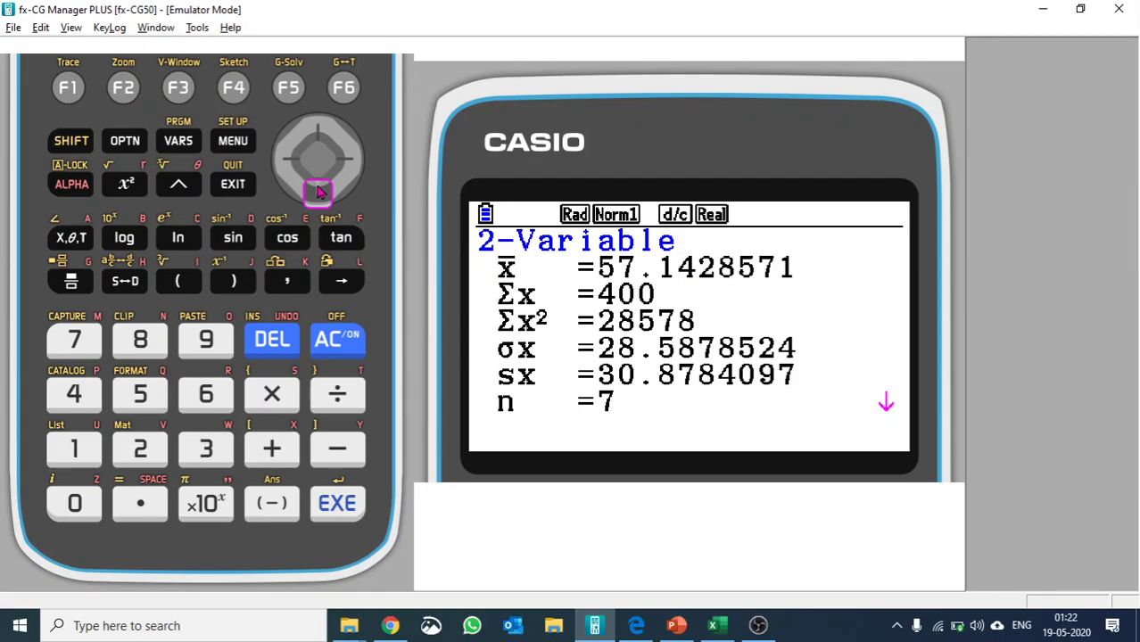
{"action": "left_click", "coordinate": [318, 190]}
{"action": "left_click", "coordinate": [318, 190]}
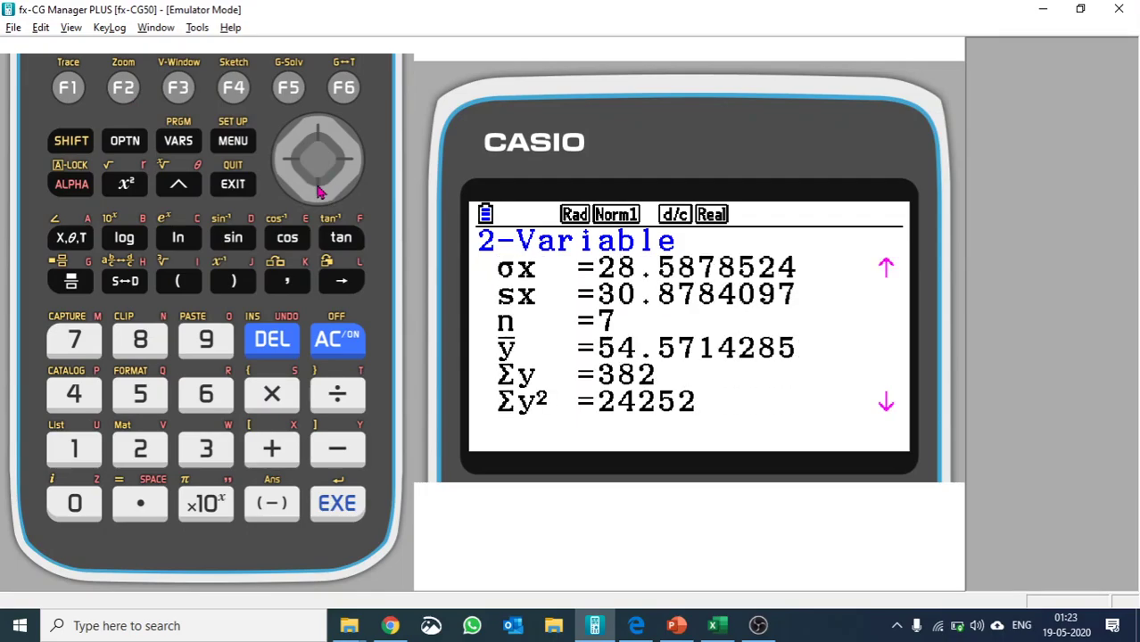
{"action": "left_click", "coordinate": [318, 190]}
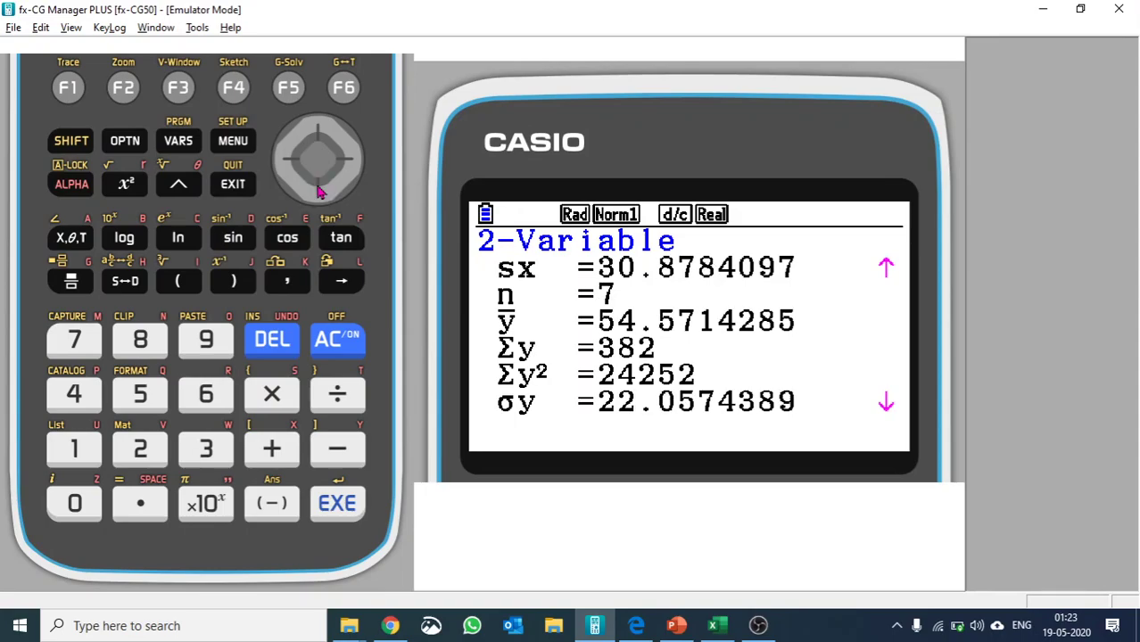
{"action": "left_click", "coordinate": [319, 190]}
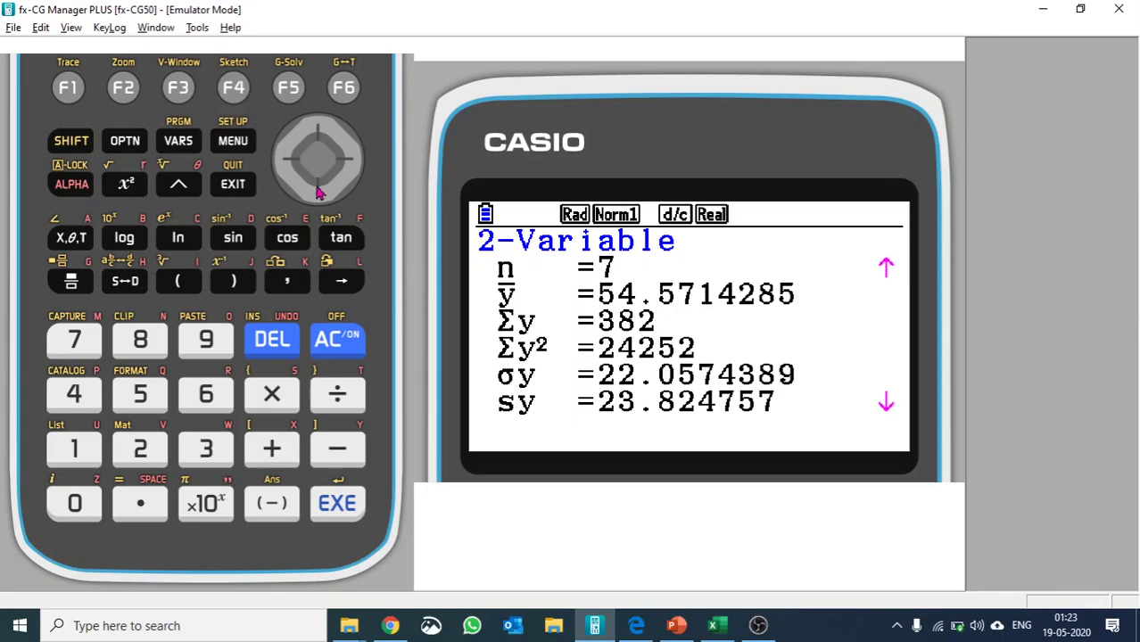
{"action": "left_click", "coordinate": [234, 184]}
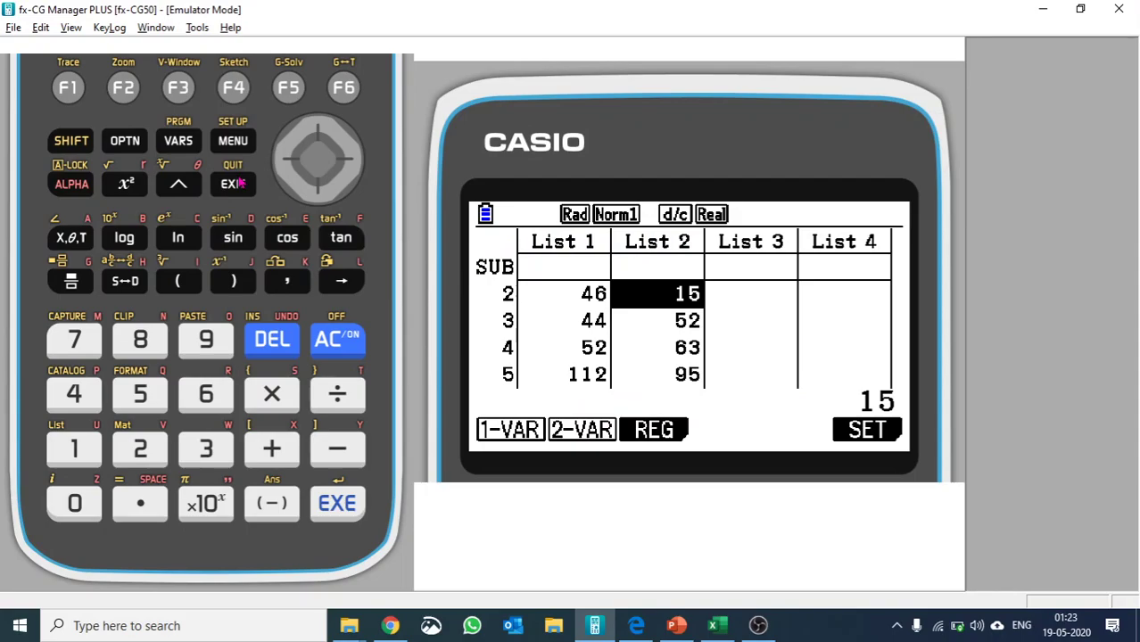
Open the StatGraph1 settings: Graph Type MedBox, XList List1, Frequency 1.
{"action": "left_click", "coordinate": [239, 183]}
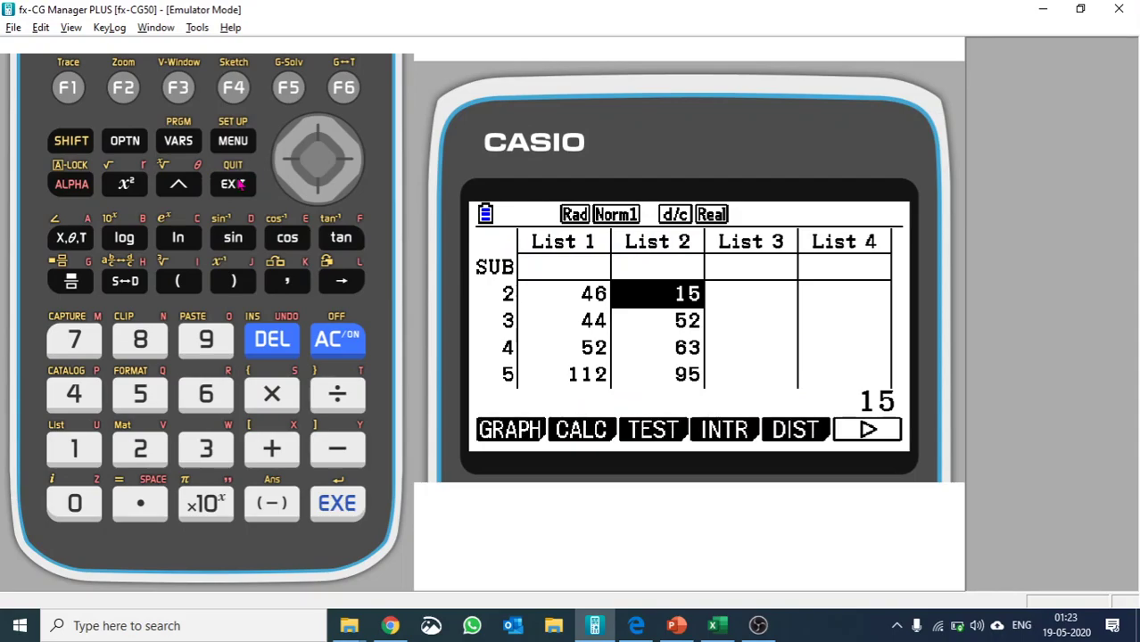
{"action": "left_click", "coordinate": [69, 92]}
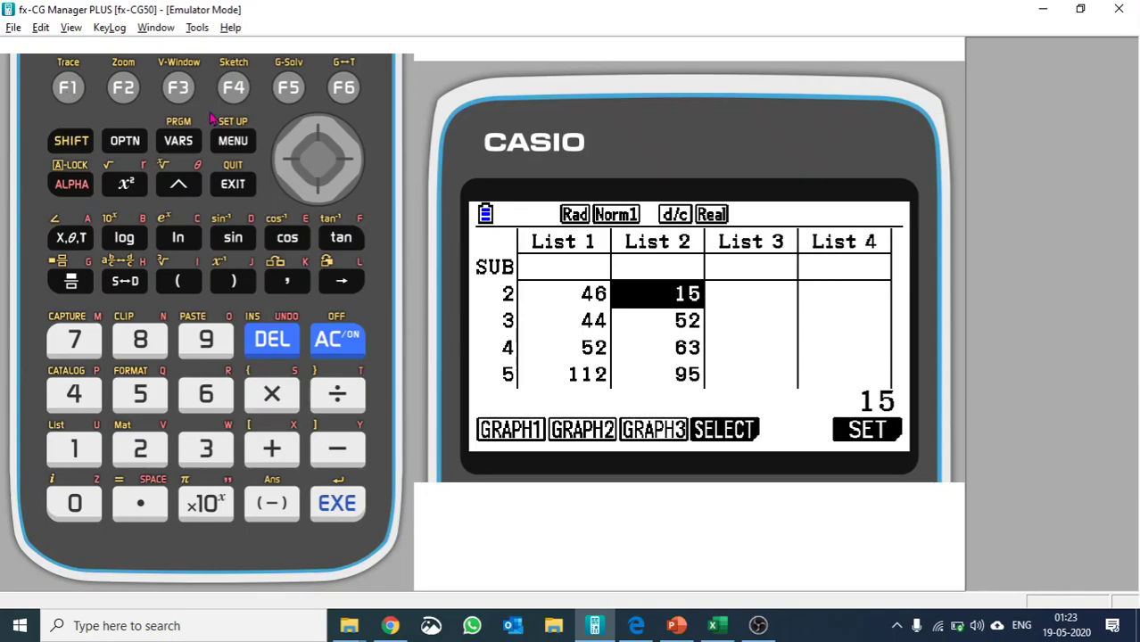
{"action": "left_click", "coordinate": [344, 89]}
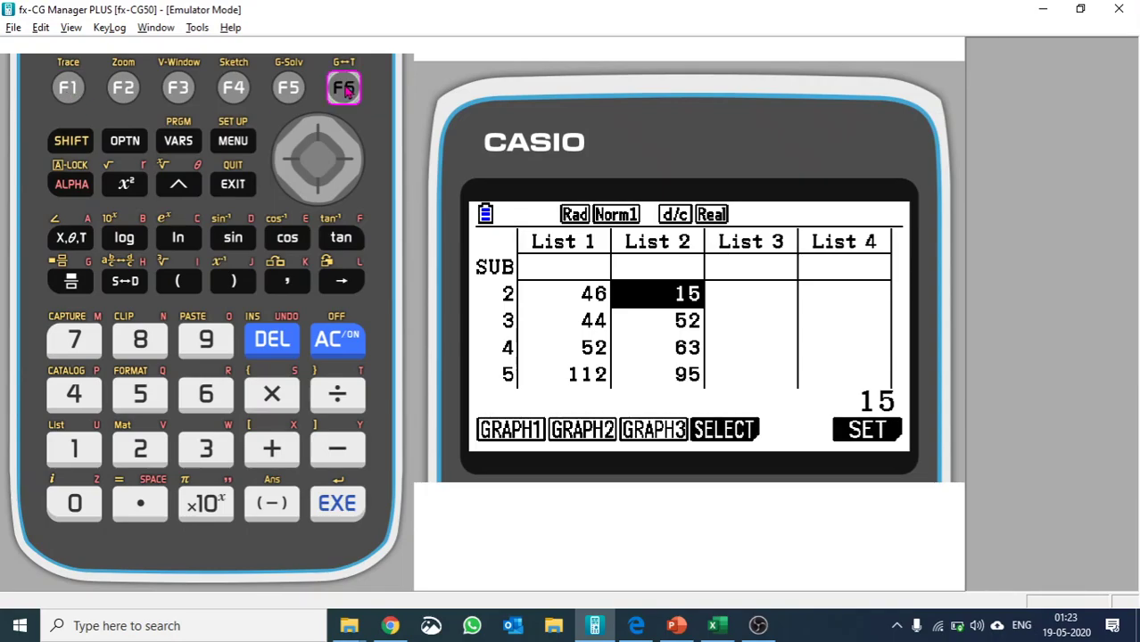
{"action": "left_click", "coordinate": [325, 191]}
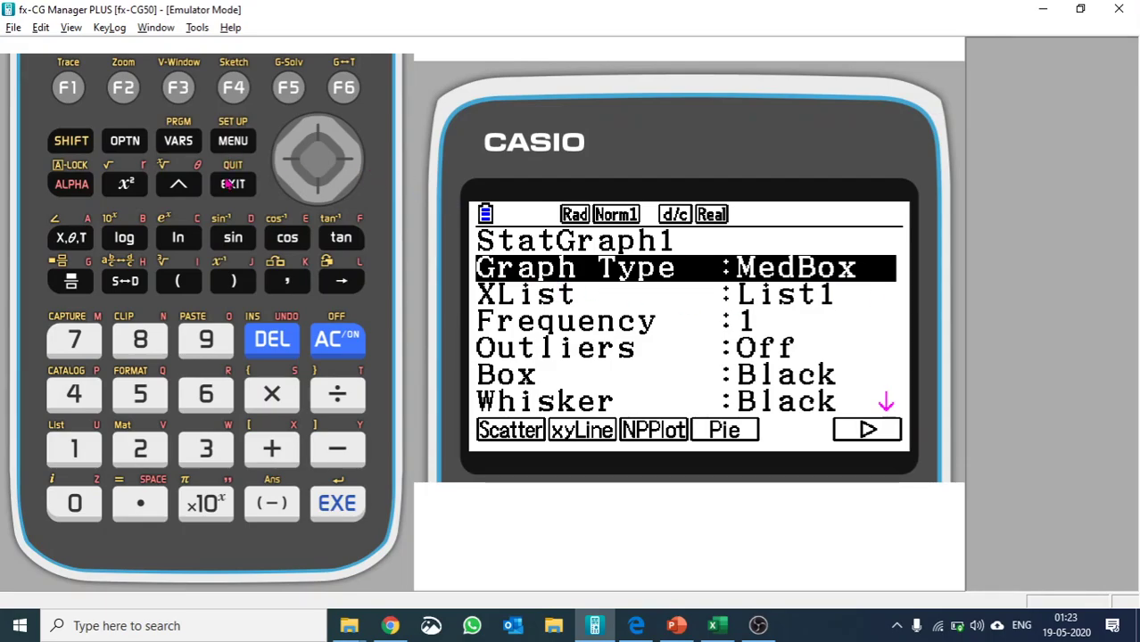
{"action": "left_click", "coordinate": [231, 185]}
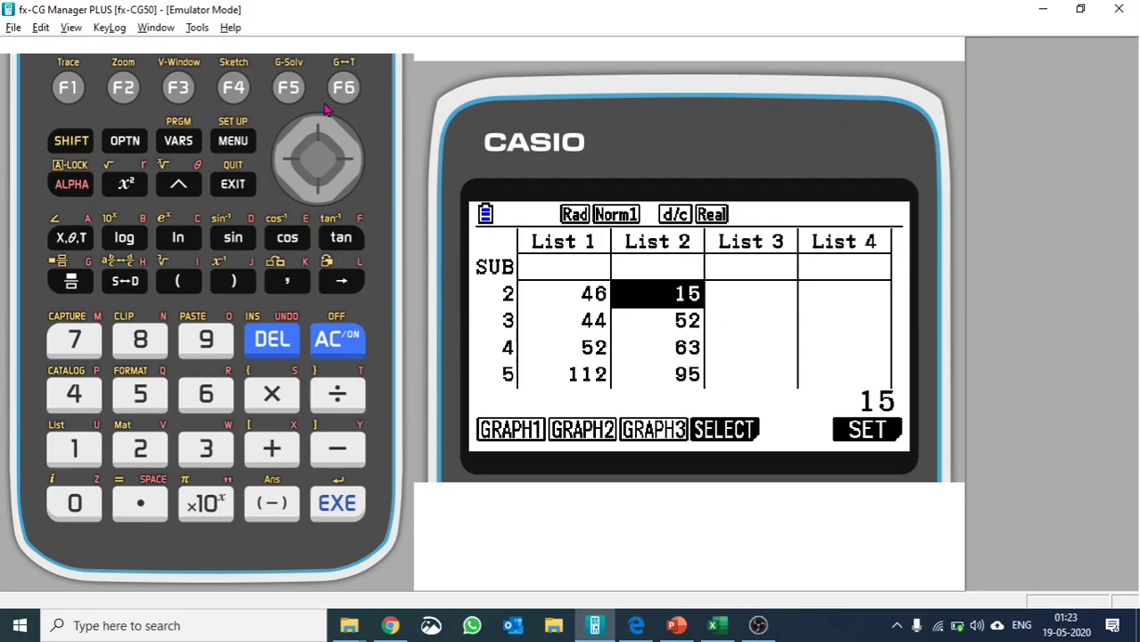
{"action": "left_click", "coordinate": [353, 82]}
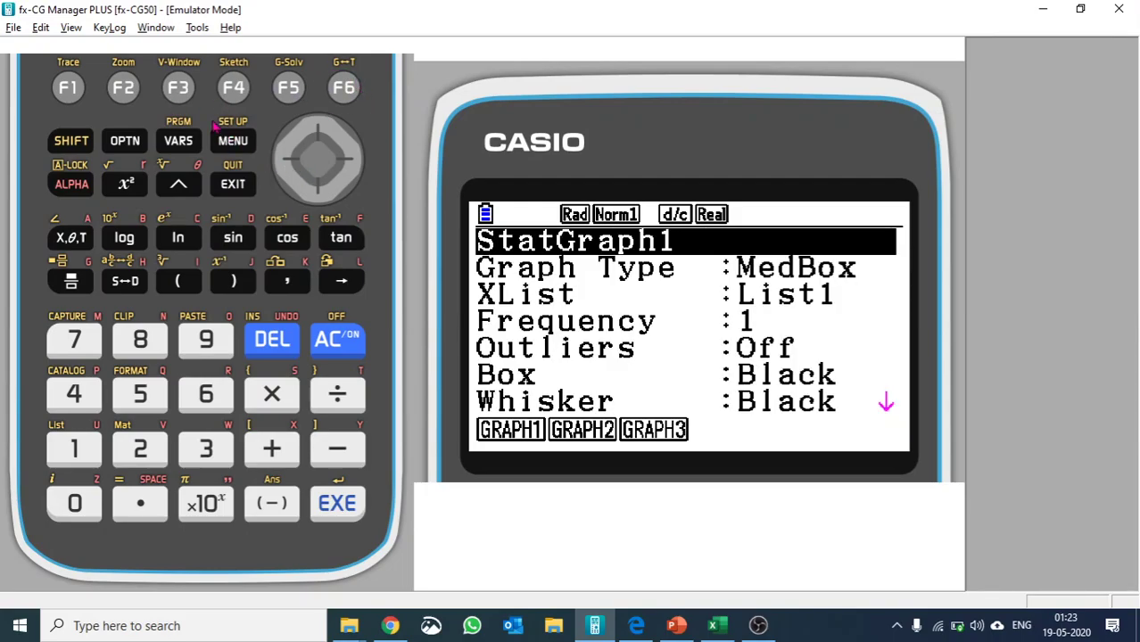
Make StatGraph2 a MedBox plot with XList set to List2 and return to the lists.
{"action": "left_click", "coordinate": [124, 89]}
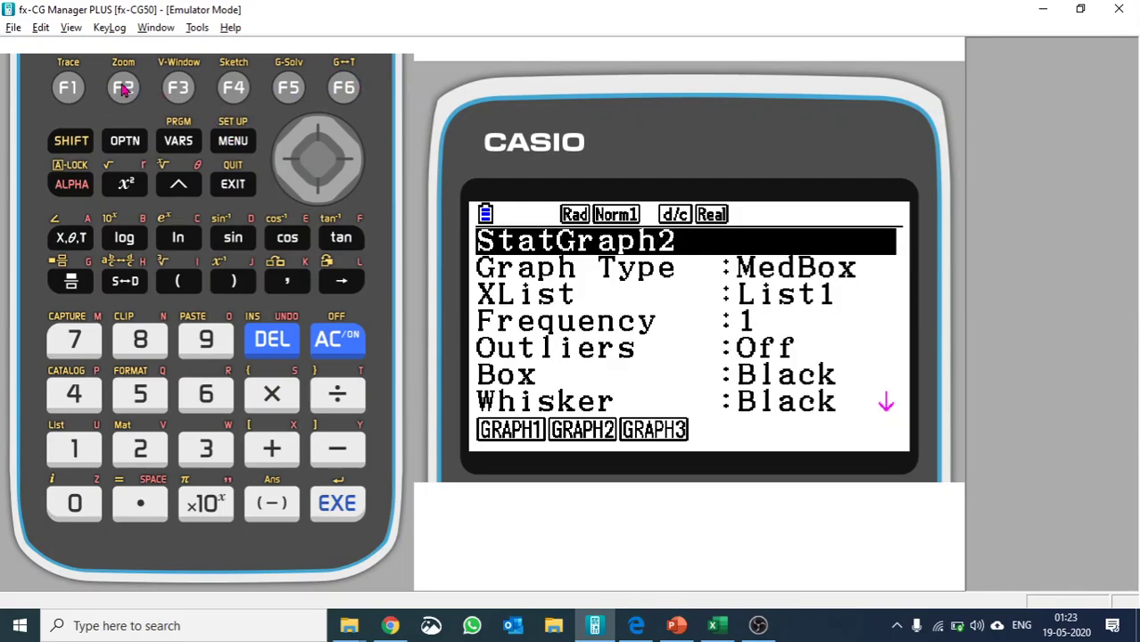
{"action": "left_click", "coordinate": [318, 191]}
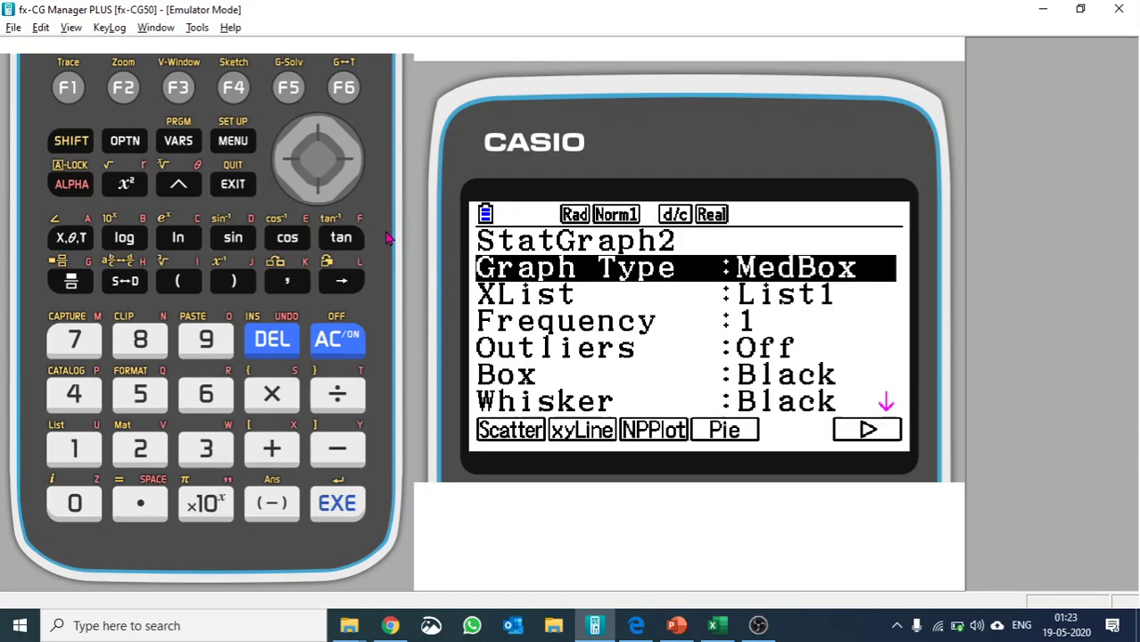
{"action": "left_click", "coordinate": [325, 198]}
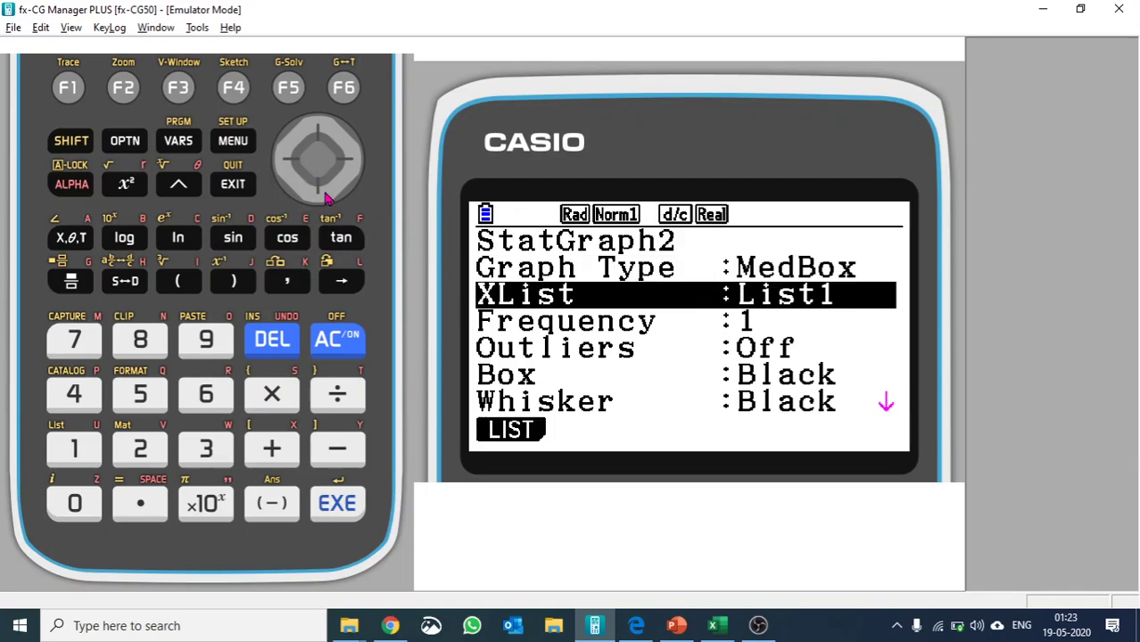
{"action": "left_click", "coordinate": [69, 86]}
{"action": "left_click", "coordinate": [140, 448]}
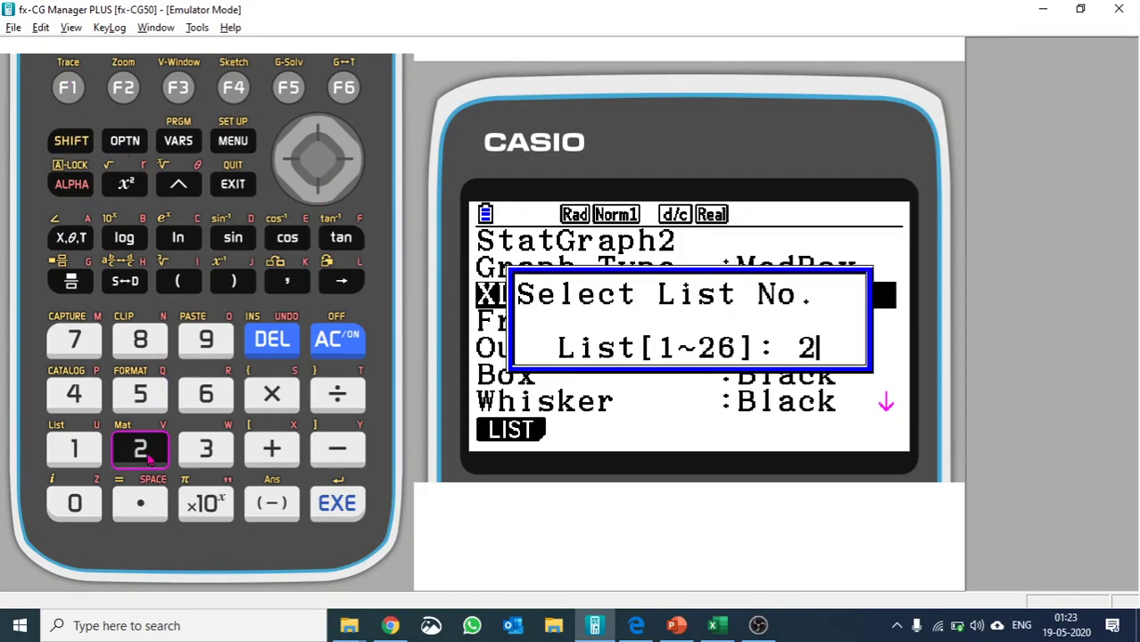
{"action": "left_click", "coordinate": [338, 504]}
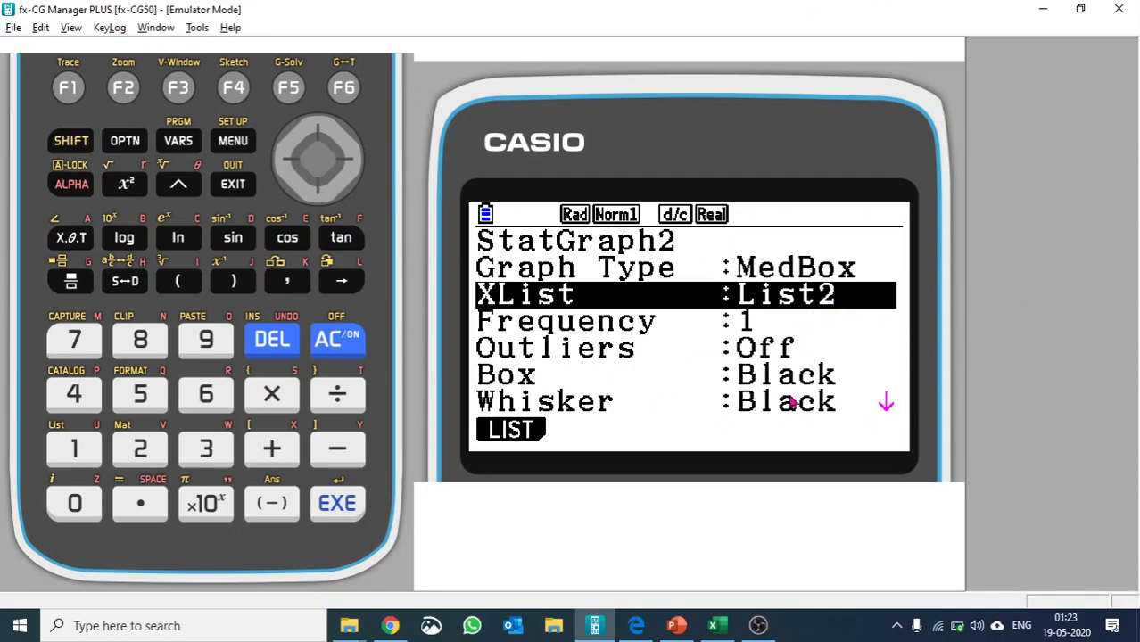
{"action": "left_click", "coordinate": [338, 504]}
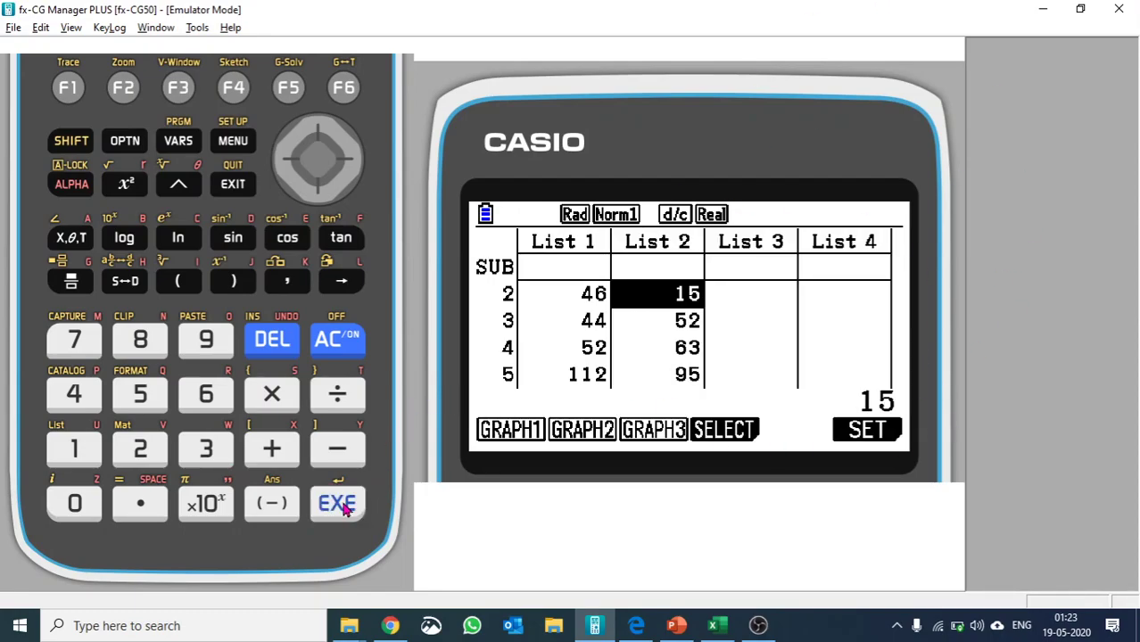
Draw the List 1 box plot and scroll its 1-variable stats to Q1 44, median 52, Q3 78.
{"action": "left_click", "coordinate": [67, 89]}
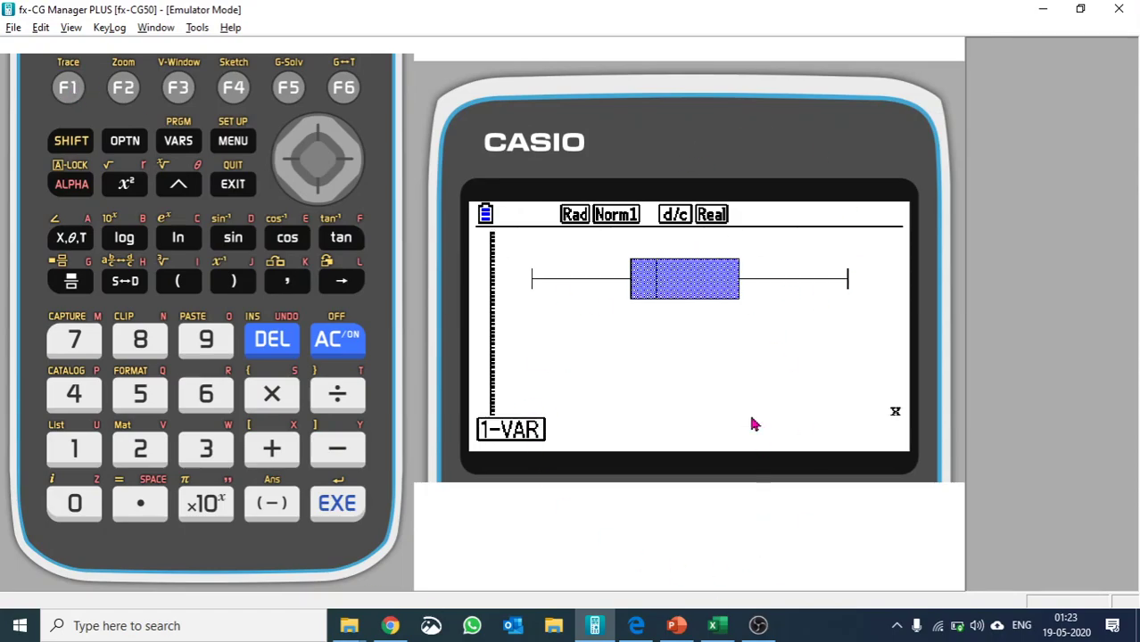
{"action": "left_click", "coordinate": [69, 90]}
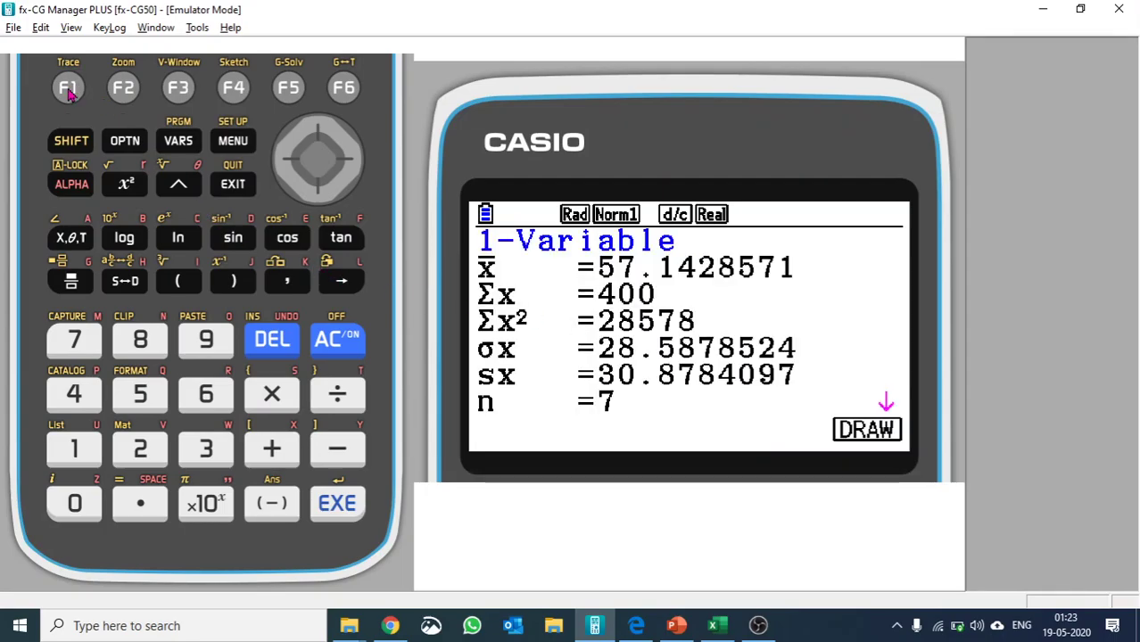
{"action": "left_click", "coordinate": [316, 190]}
{"action": "left_click", "coordinate": [317, 189]}
{"action": "left_click", "coordinate": [316, 189]}
{"action": "left_click", "coordinate": [317, 189]}
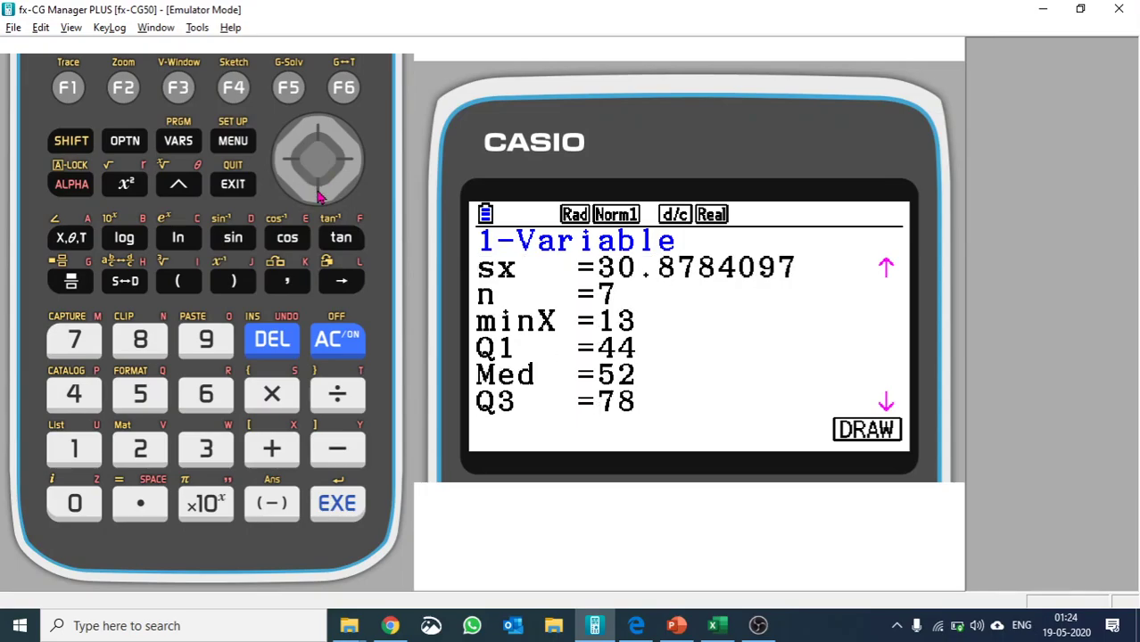
{"action": "left_click", "coordinate": [316, 189]}
{"action": "left_click", "coordinate": [317, 189]}
{"action": "left_click", "coordinate": [316, 189]}
{"action": "left_click", "coordinate": [317, 189]}
{"action": "left_click", "coordinate": [317, 189]}
{"action": "left_click", "coordinate": [317, 190]}
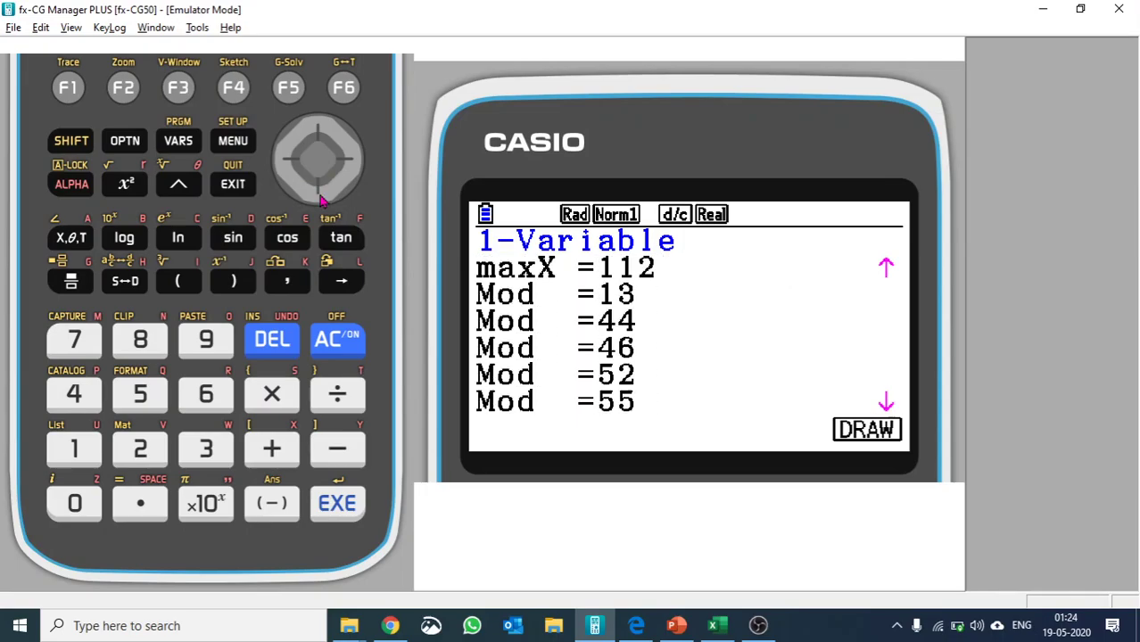
Scroll back up to the standard deviations, redraw the List 1 box plot, then return to the lists.
{"action": "left_click", "coordinate": [318, 130]}
{"action": "left_click", "coordinate": [318, 129]}
{"action": "left_click", "coordinate": [319, 130]}
{"action": "left_click", "coordinate": [318, 129]}
{"action": "left_click", "coordinate": [318, 130]}
{"action": "left_click", "coordinate": [319, 129]}
{"action": "left_click", "coordinate": [319, 129]}
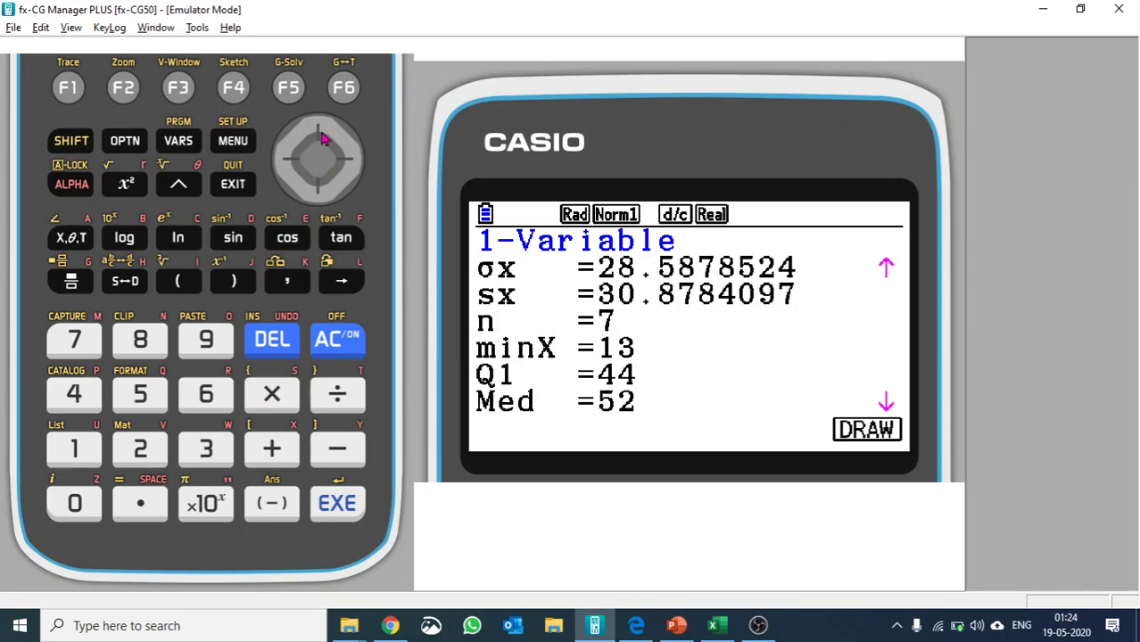
{"action": "left_click", "coordinate": [318, 129]}
{"action": "left_click", "coordinate": [348, 103]}
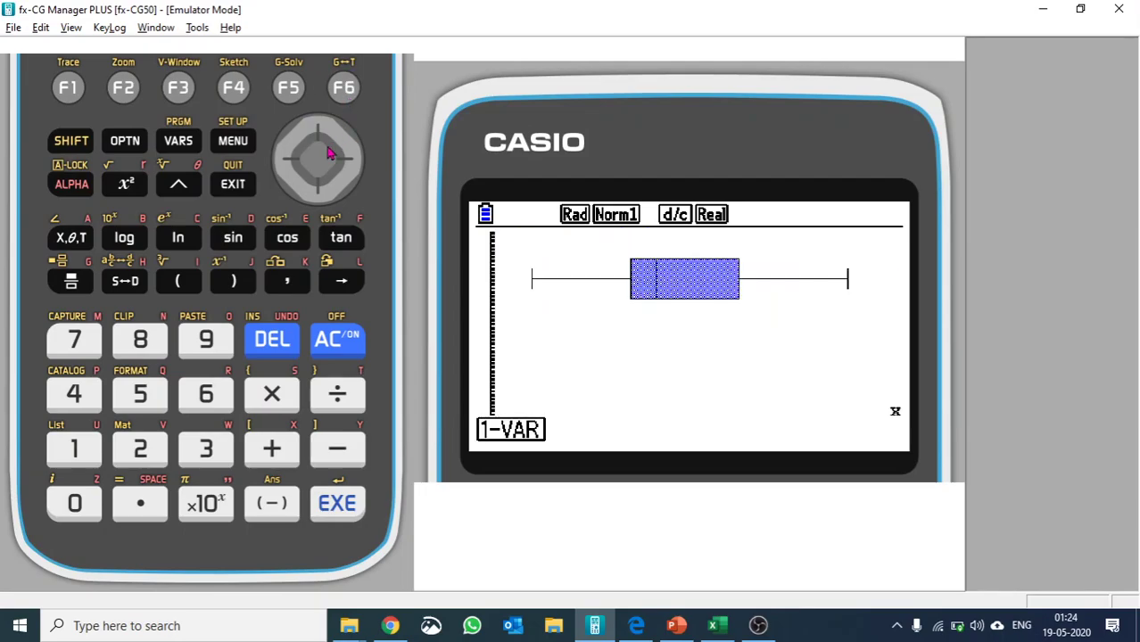
{"action": "left_click", "coordinate": [243, 190]}
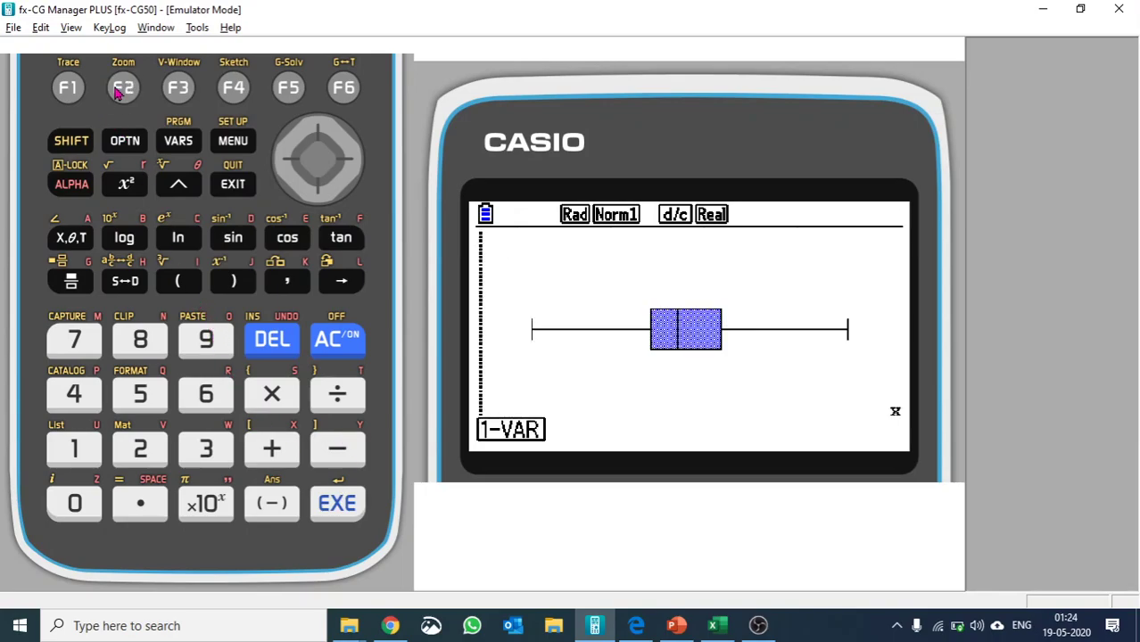
Show List 2's 1-variable stats (mean 54.5714285, Σx 382, n 7), redraw its box plot, return to lists.
{"action": "left_click", "coordinate": [69, 99]}
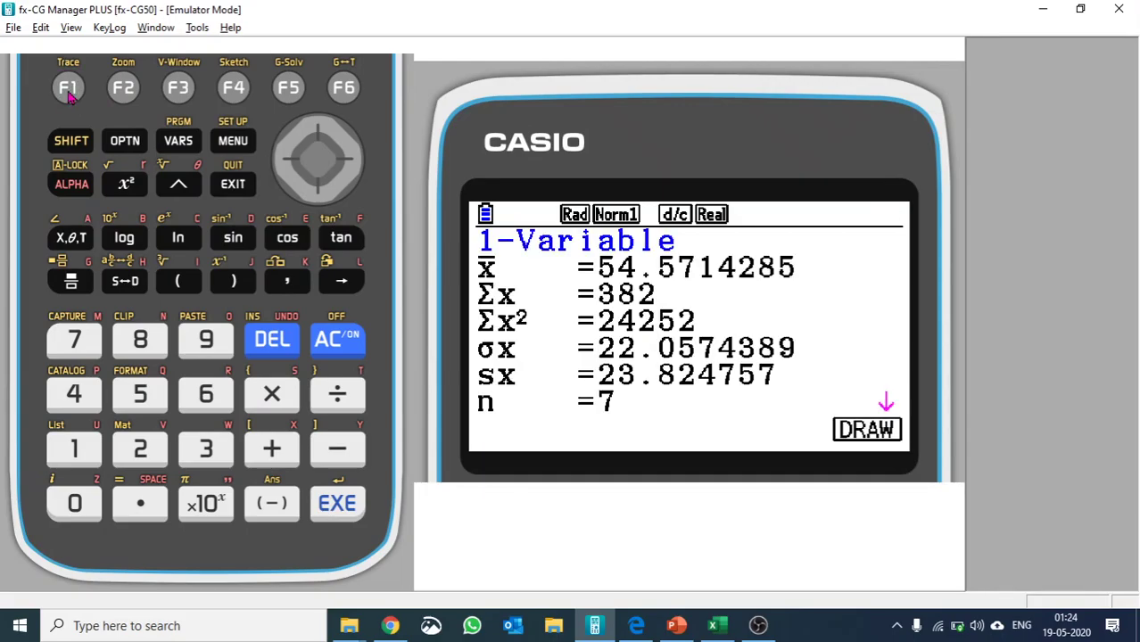
{"action": "left_click", "coordinate": [345, 89]}
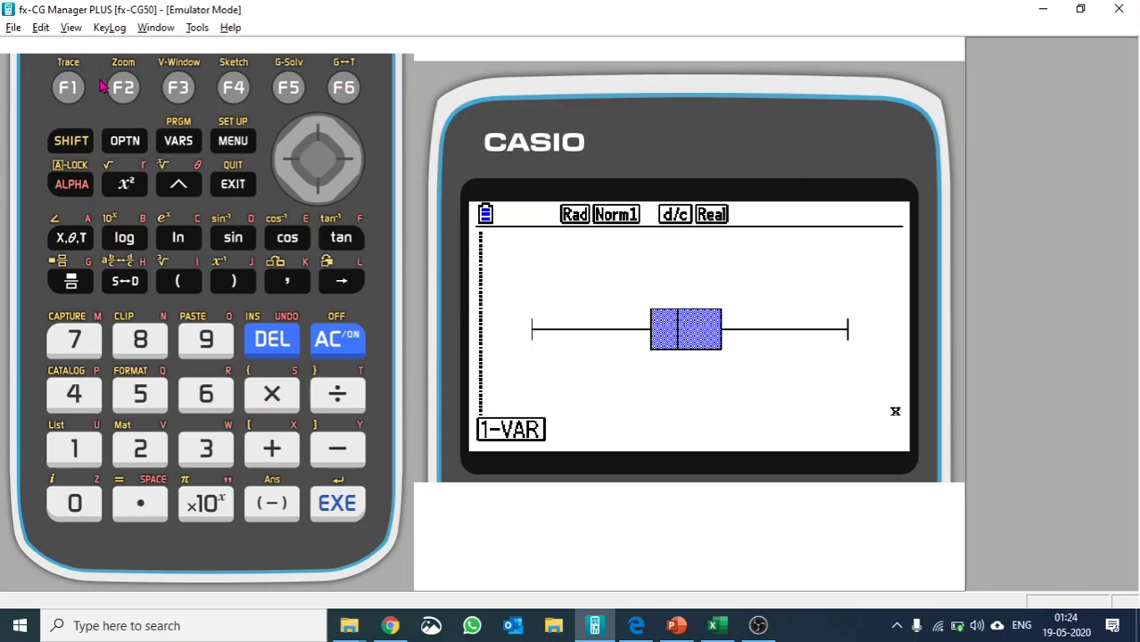
{"action": "left_click", "coordinate": [233, 184]}
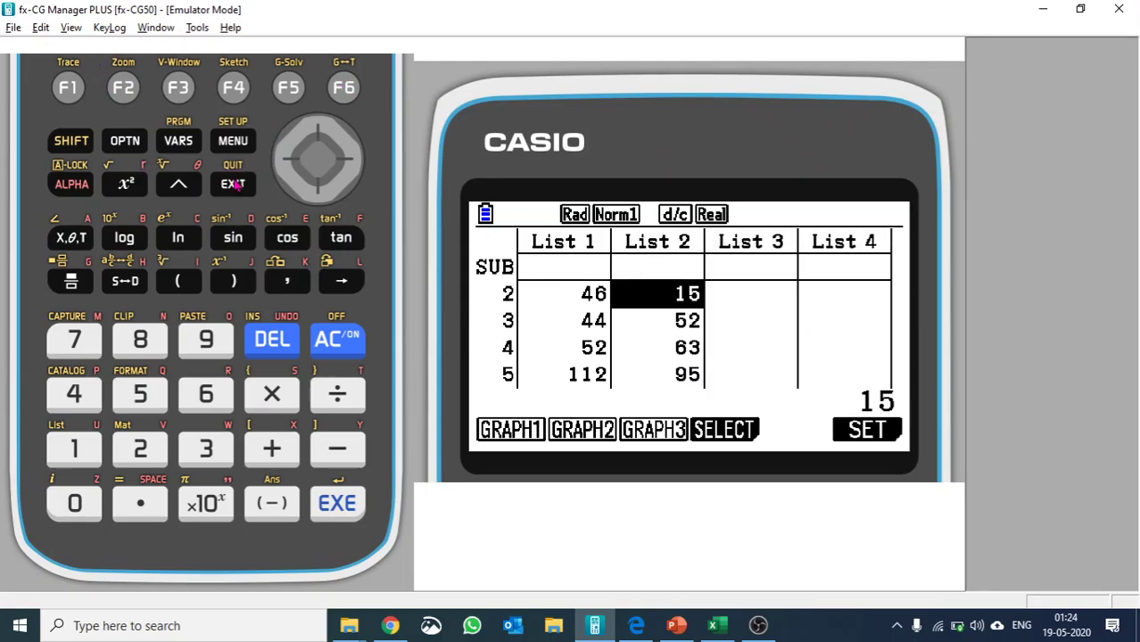